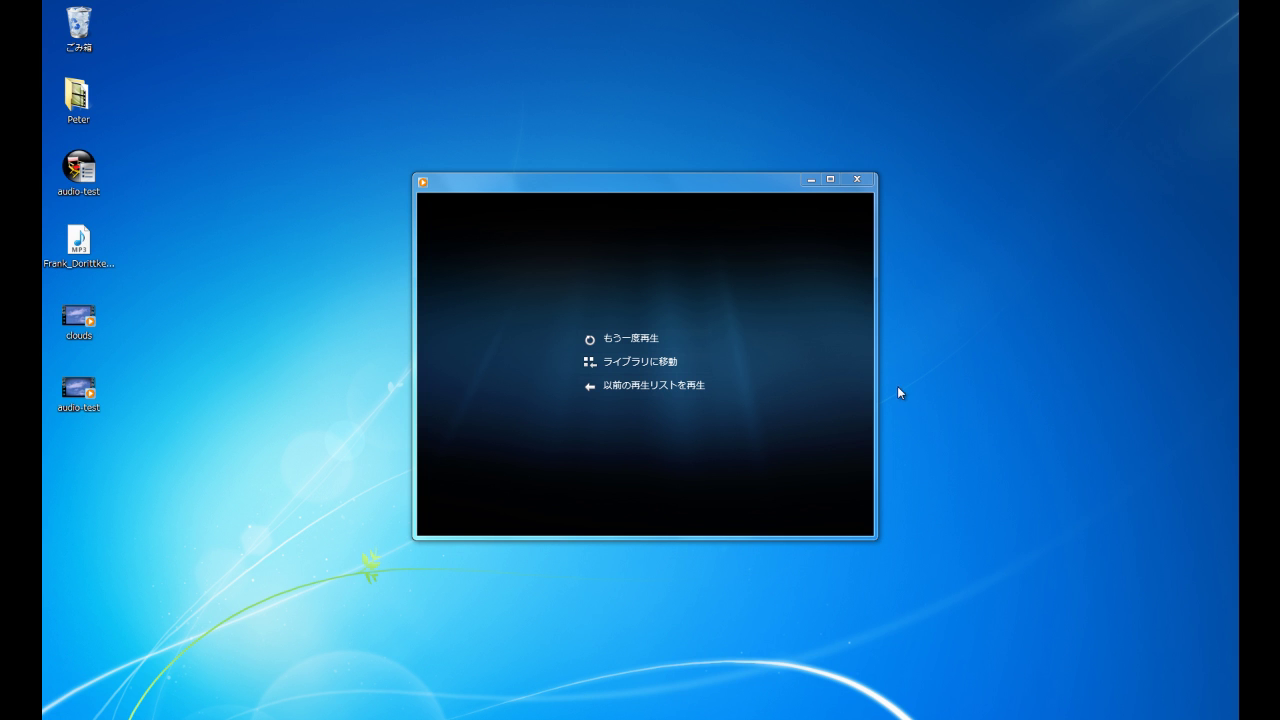
# - Play the clouds video in the Media Player and skip ahead through it
pyautogui.moveTo(833, 392)
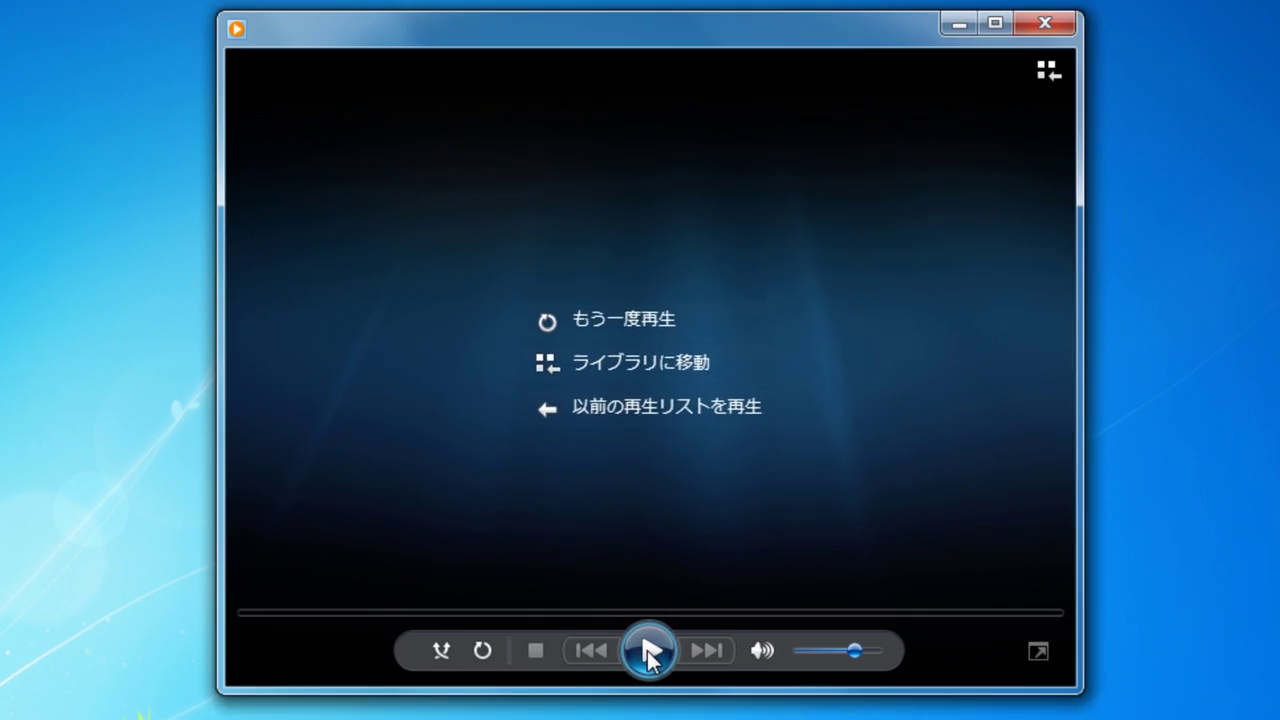
pyautogui.click(644, 516)
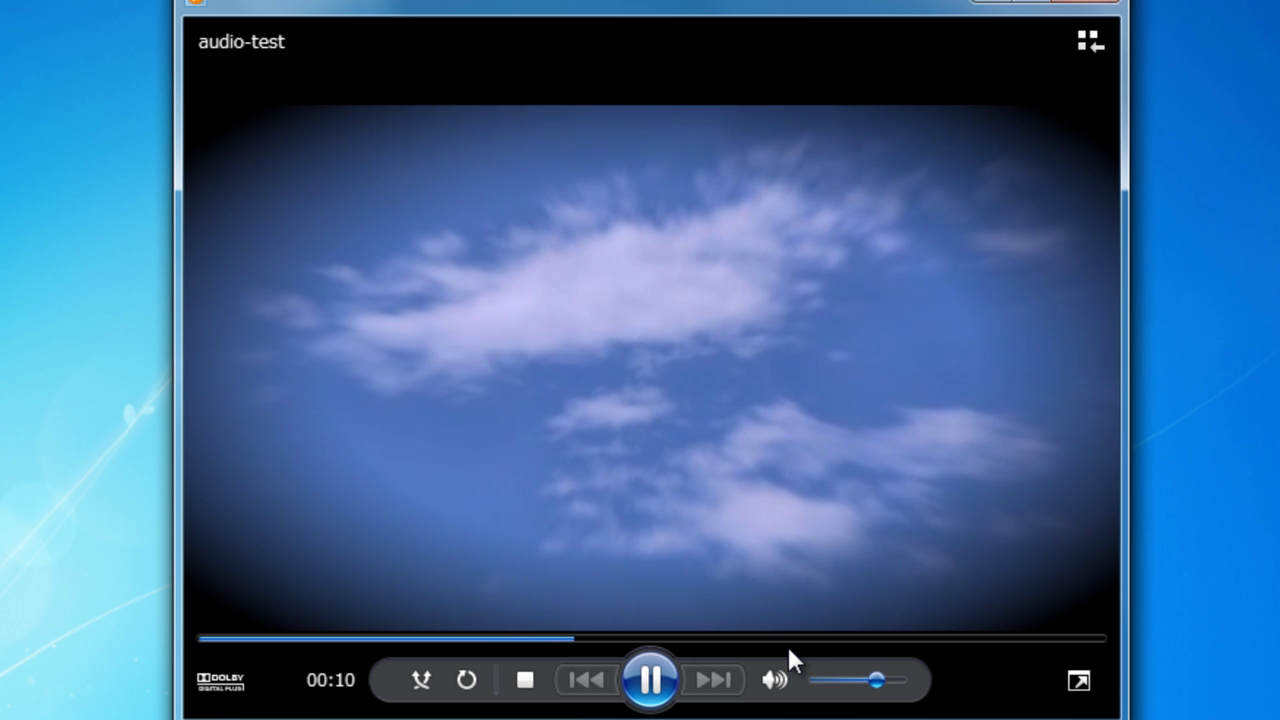
pyautogui.click(805, 640)
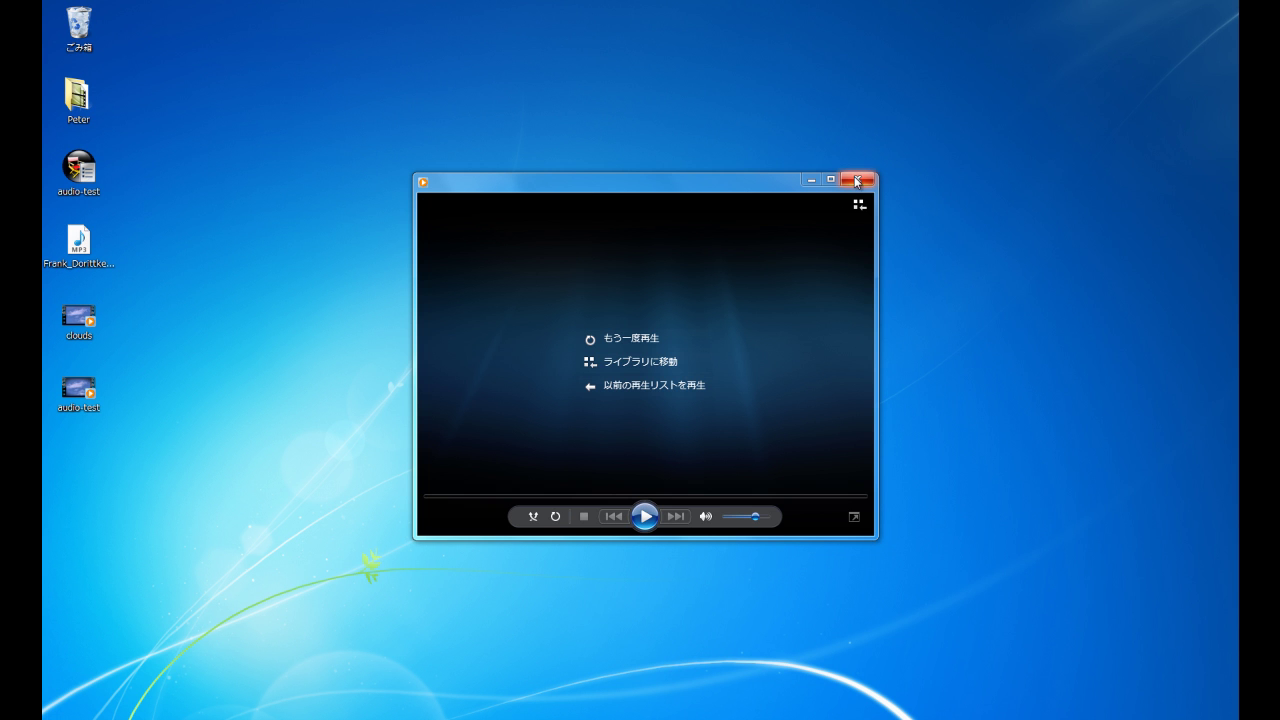
# - Close the Media Player and place clouds.m2ts at 0:00 on the video track
pyautogui.click(856, 180)
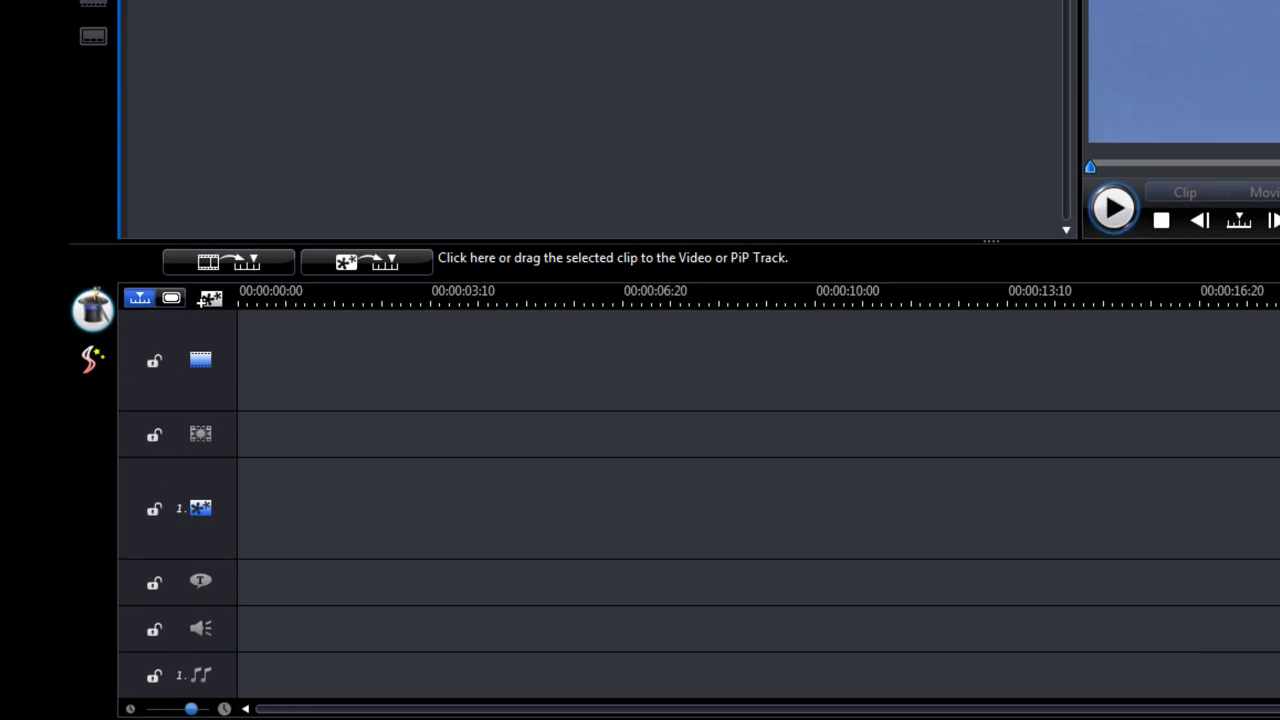
pyautogui.moveTo(190, 90); pyautogui.dragTo(250, 504)
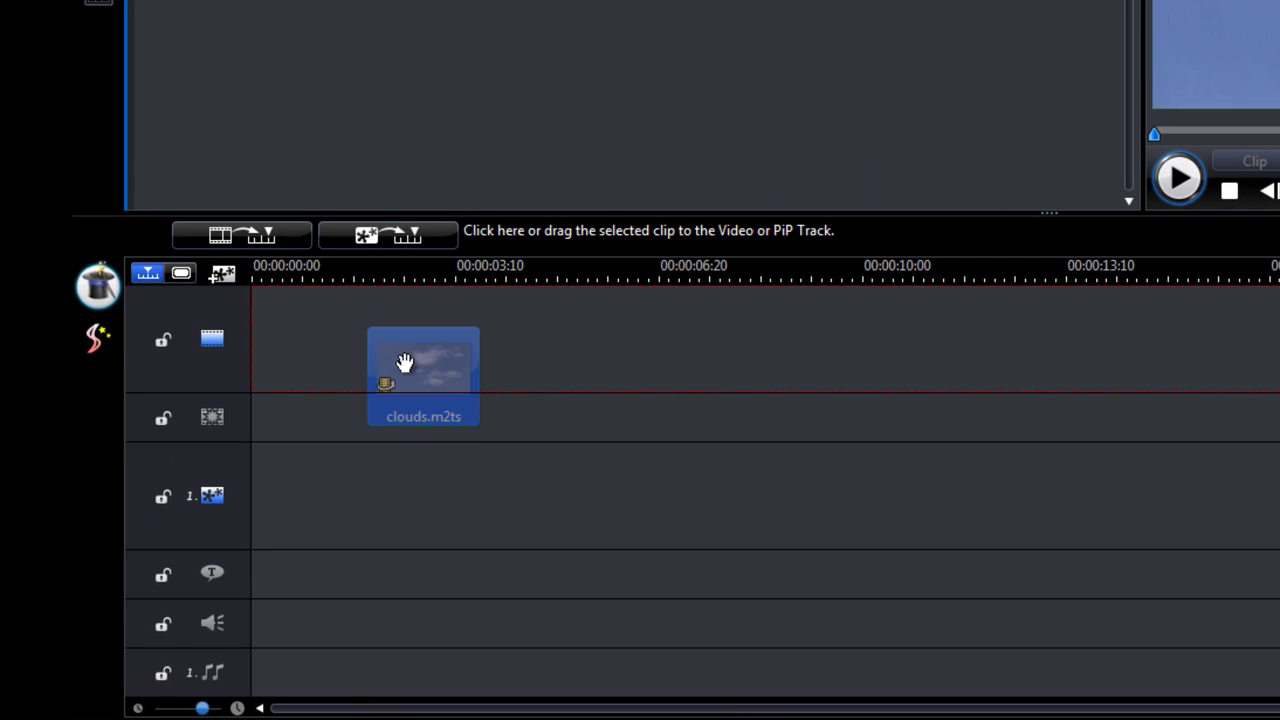
pyautogui.moveTo(404, 362); pyautogui.dragTo(305, 340)
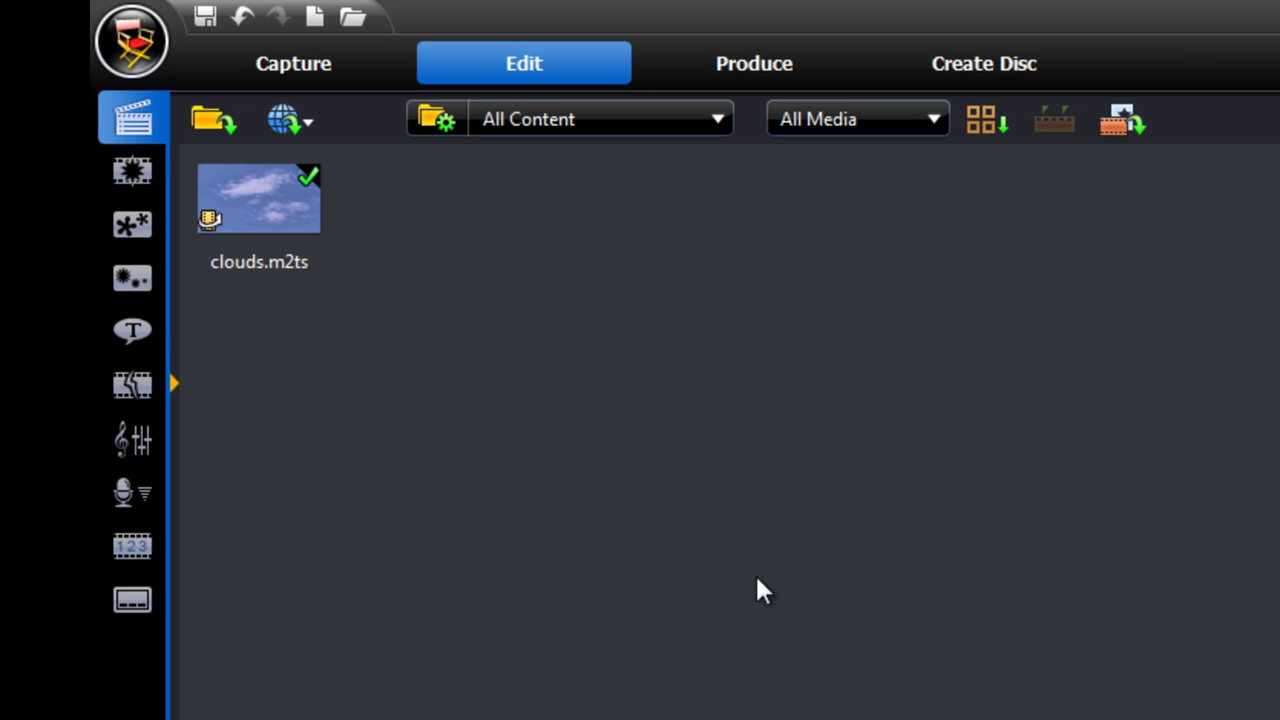
# - Import Galaxy_2004_The_Long_Way.mp3 via Import Media Files and drag it toward the music track
pyautogui.click(212, 120)
pyautogui.click(262, 161)
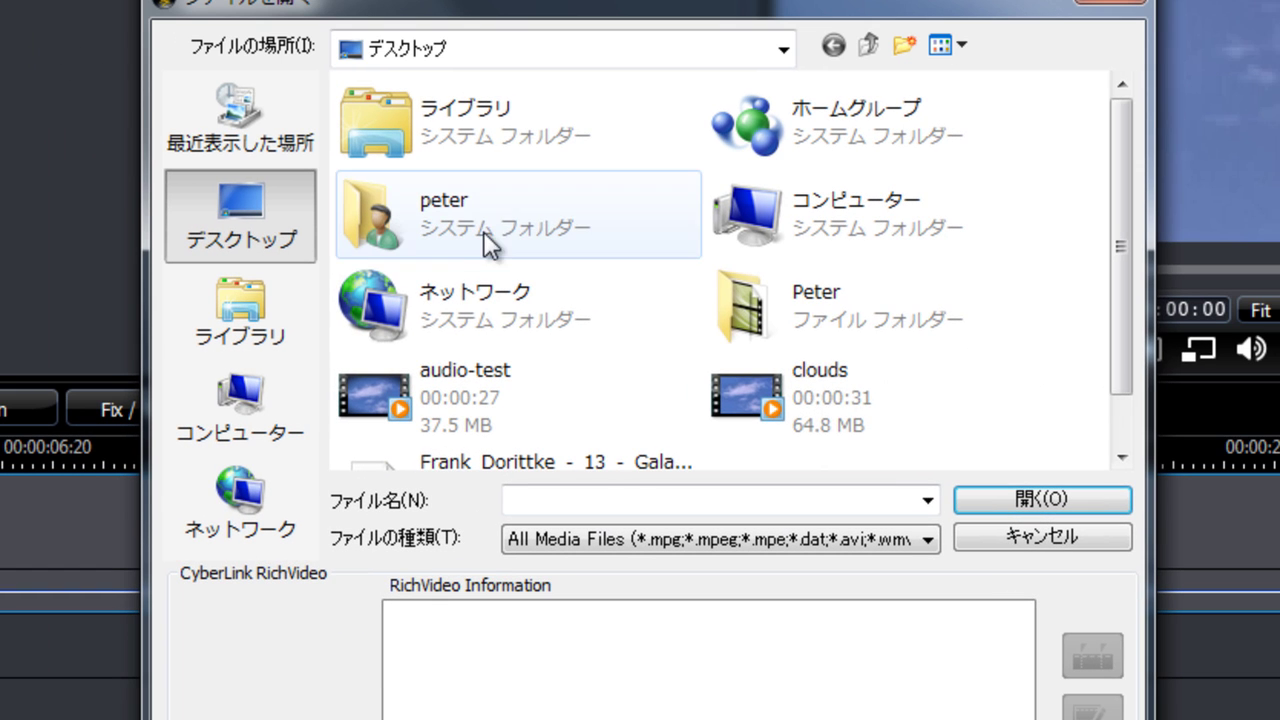
pyautogui.moveTo(1120, 302); pyautogui.dragTo(1127, 352)
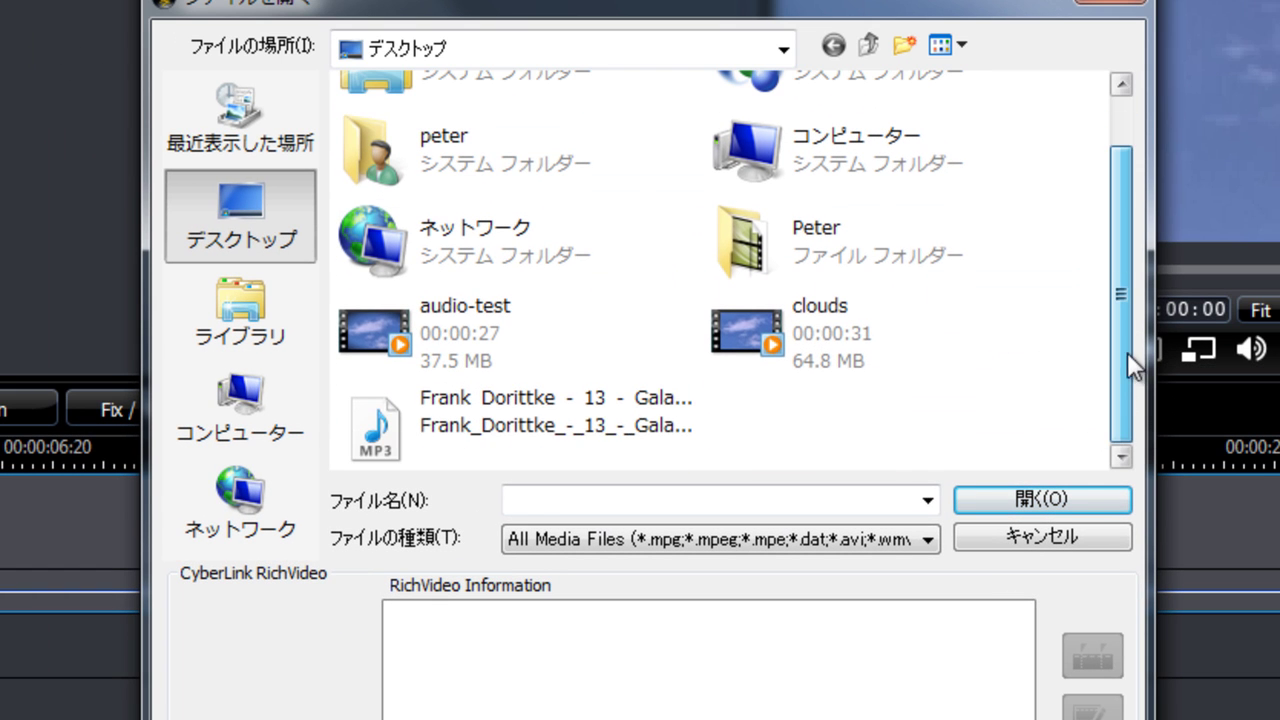
pyautogui.click(459, 426)
pyautogui.click(992, 498)
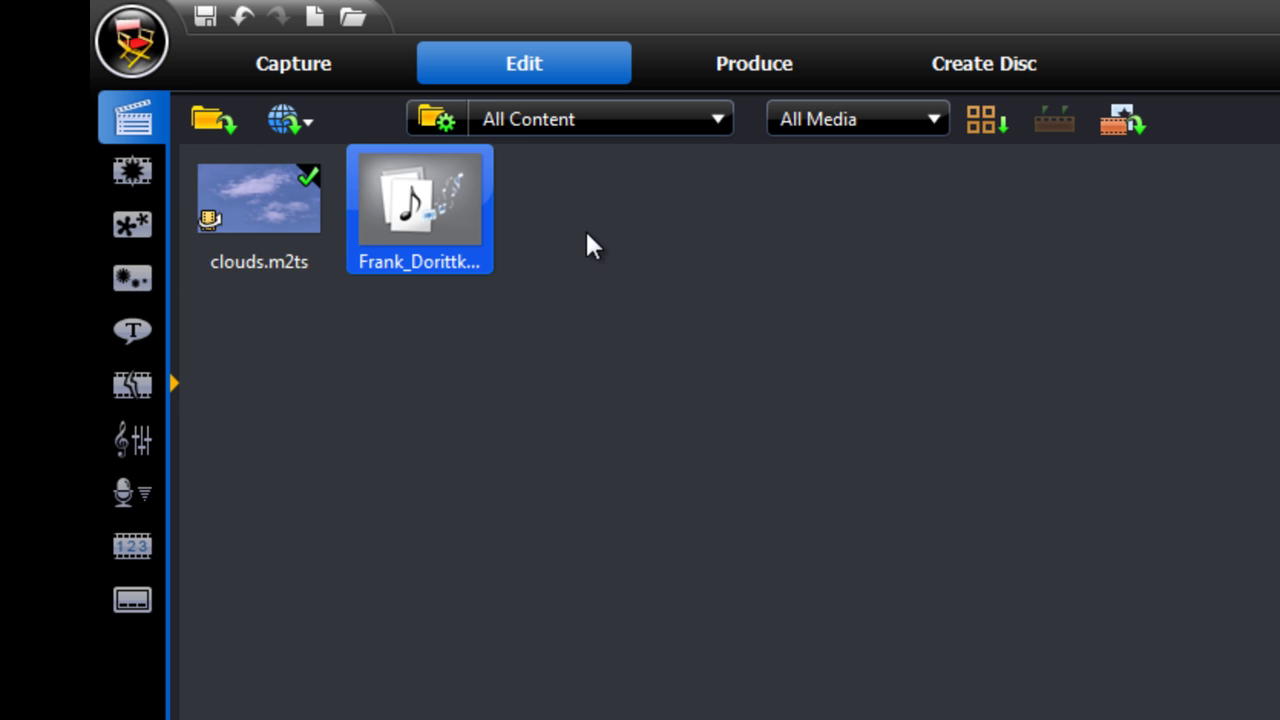
pyautogui.moveTo(420, 205); pyautogui.dragTo(480, 600)
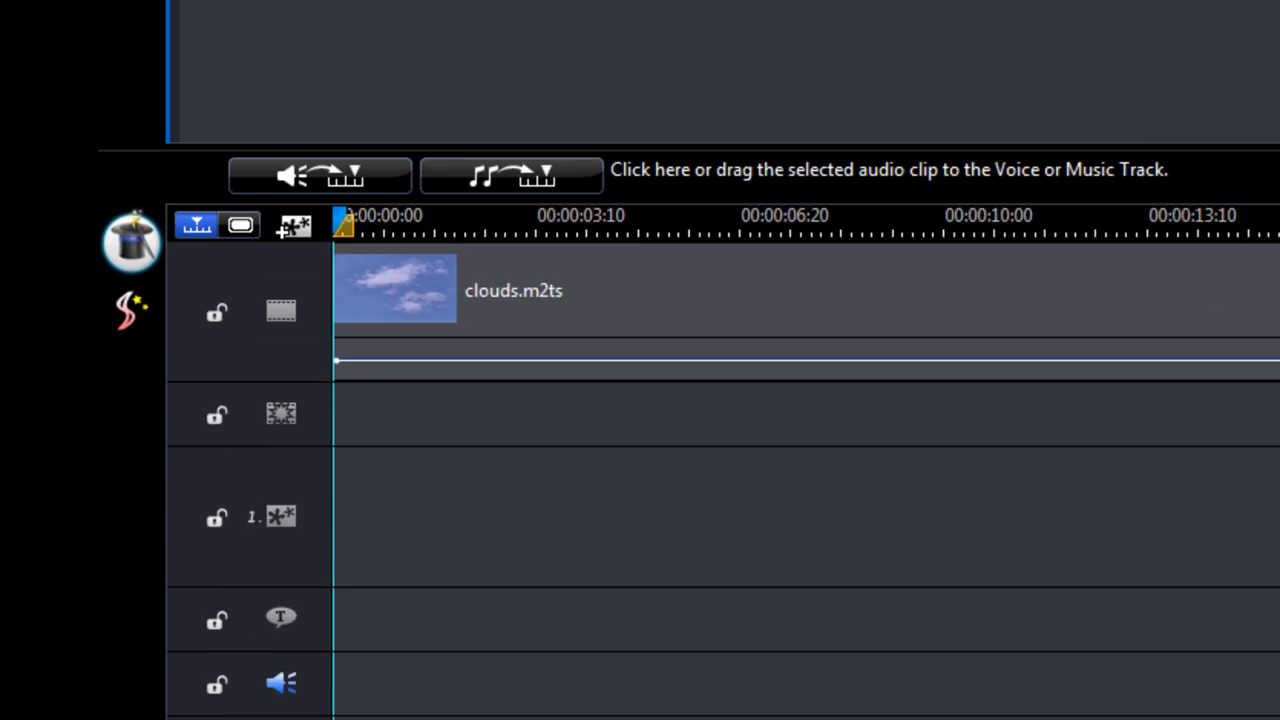
pyautogui.moveTo(483, 103); pyautogui.dragTo(339, 652)
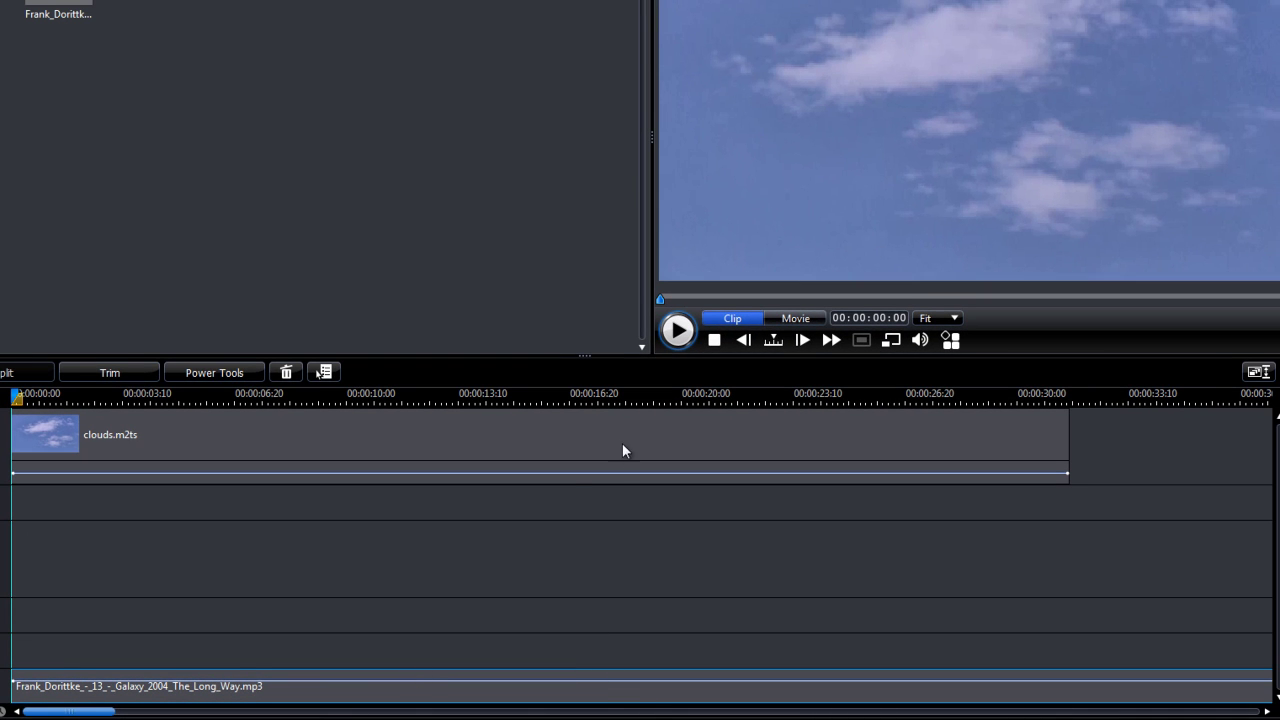
# - Switch the preview to Movie mode, play it, and pause around 6 seconds
pyautogui.click(792, 318)
pyautogui.click(679, 331)
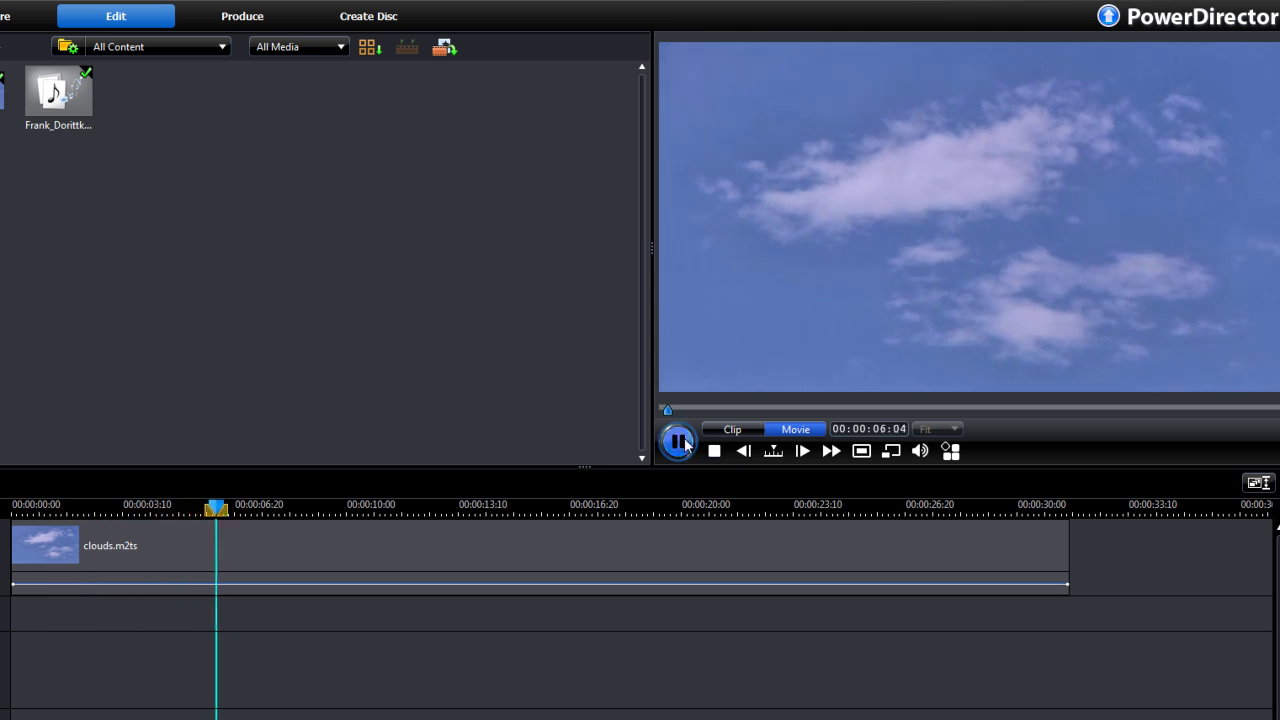
pyautogui.click(680, 443)
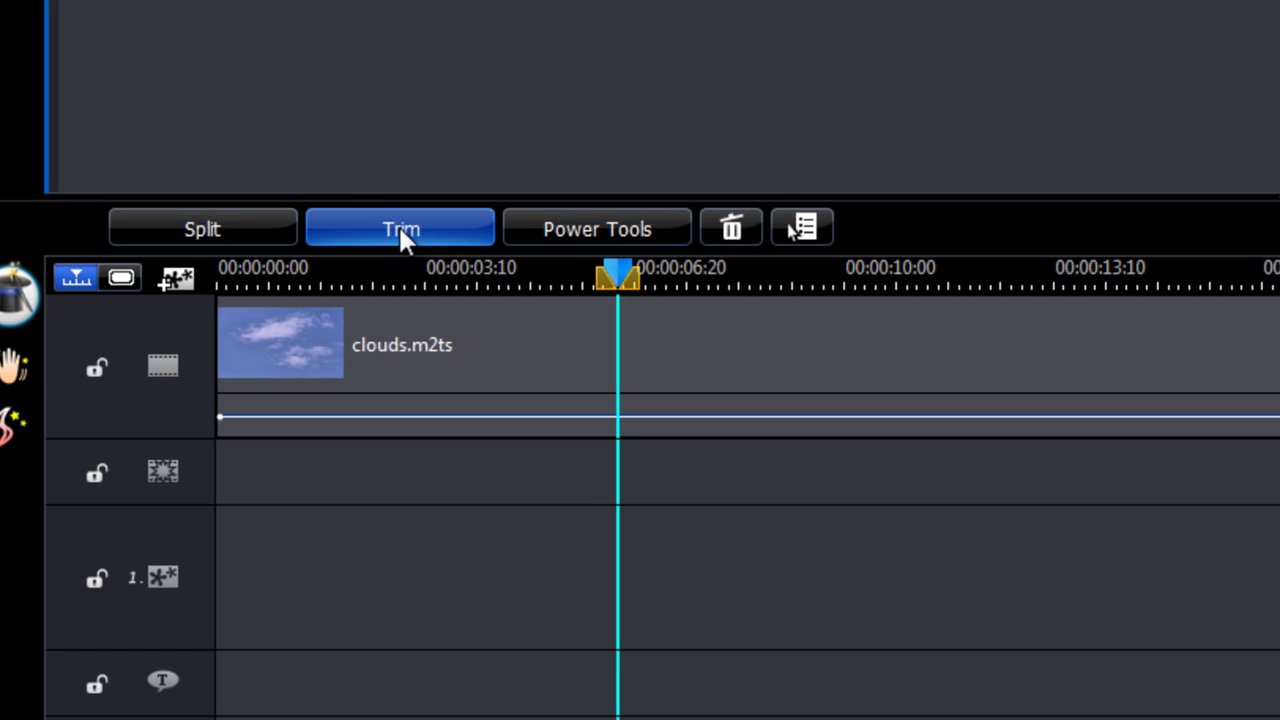
# - Trim the Galaxy MP3 with Mark In at 00:04:10:17 and apply the trim
pyautogui.click(401, 232)
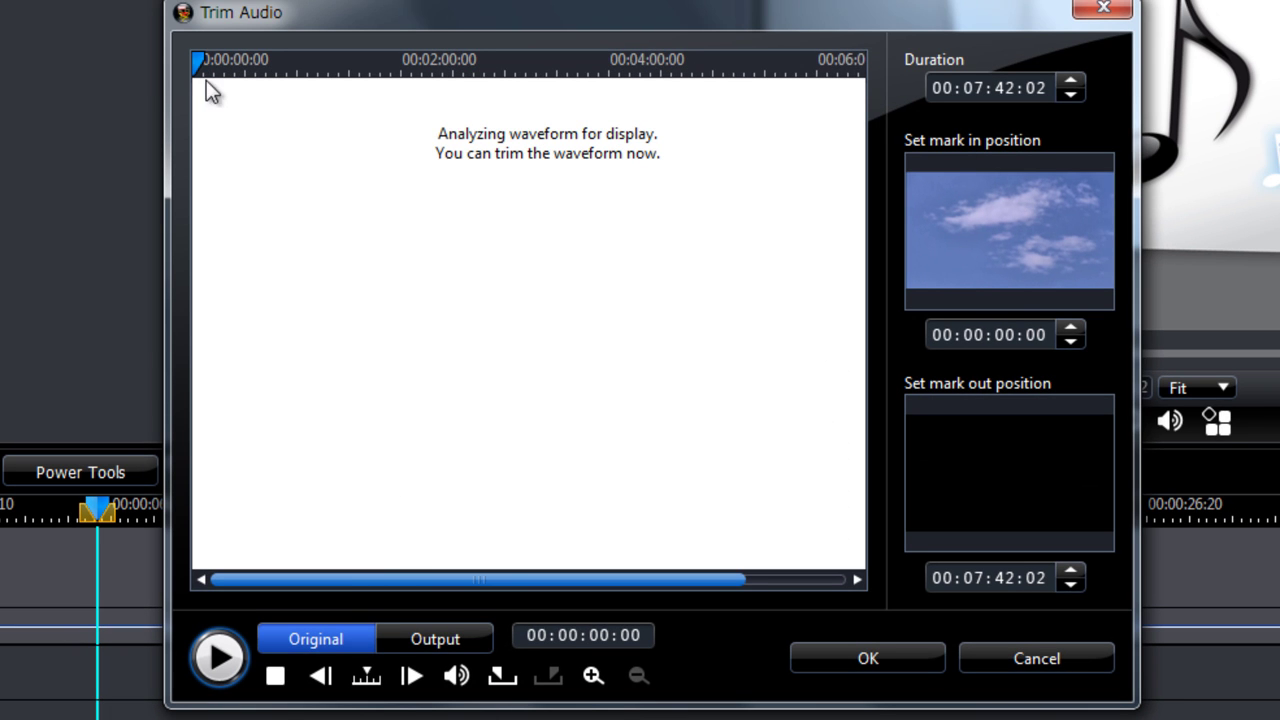
pyautogui.moveTo(496, 574); pyautogui.dragTo(459, 590)
pyautogui.moveTo(363, 66)
pyautogui.mouseDown()
pyautogui.moveTo(219, 66)
pyautogui.moveTo(272, 80)
pyautogui.moveTo(418, 78)
pyautogui.mouseUp()
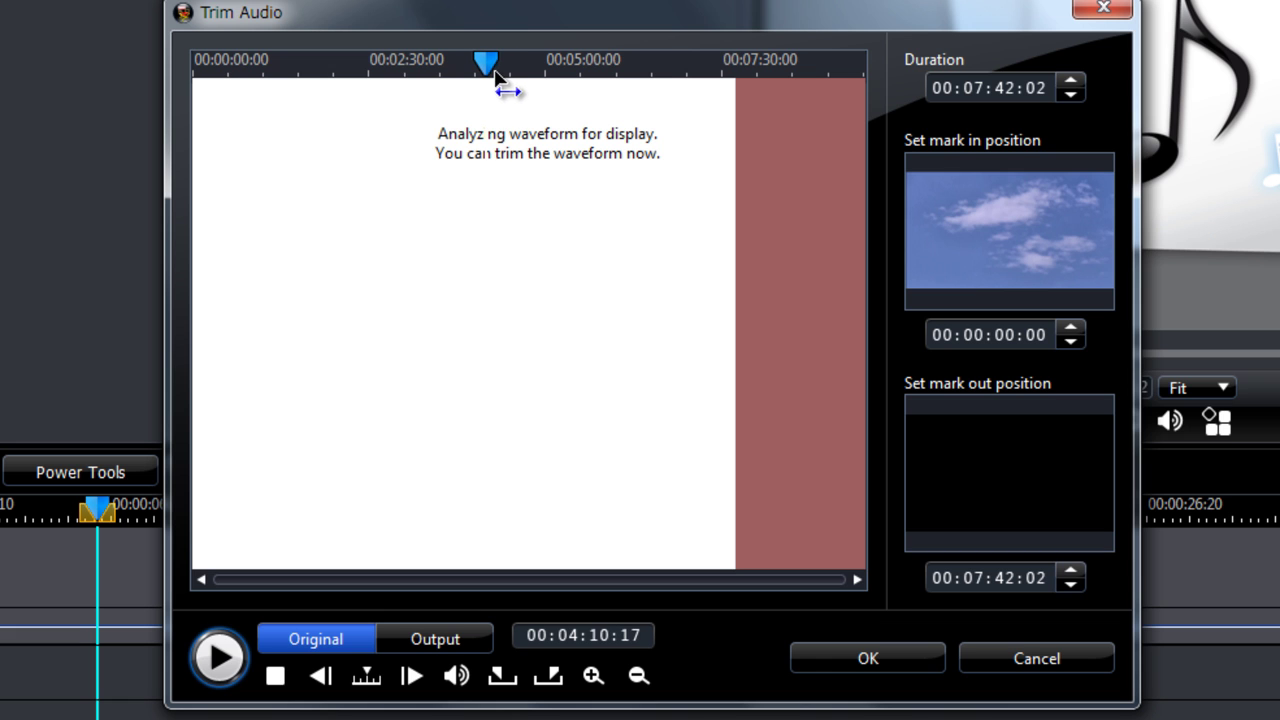
pyautogui.click(502, 676)
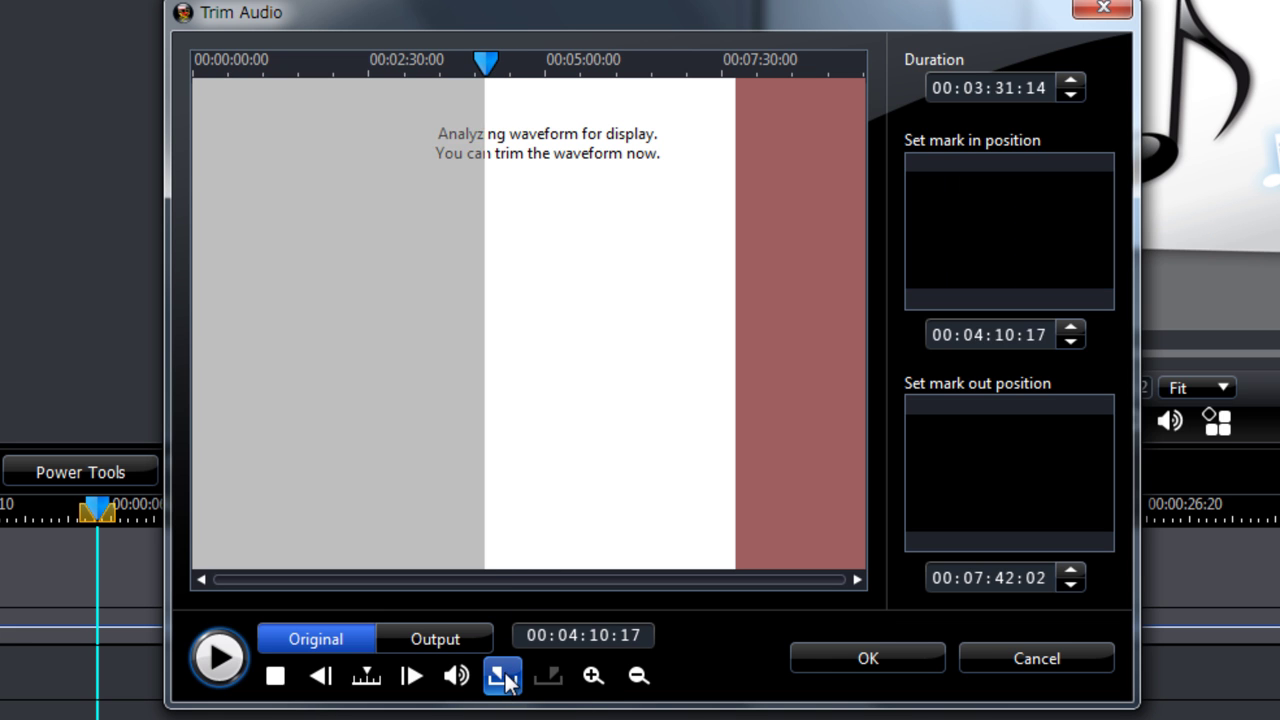
pyautogui.moveTo(487, 64); pyautogui.dragTo(521, 70)
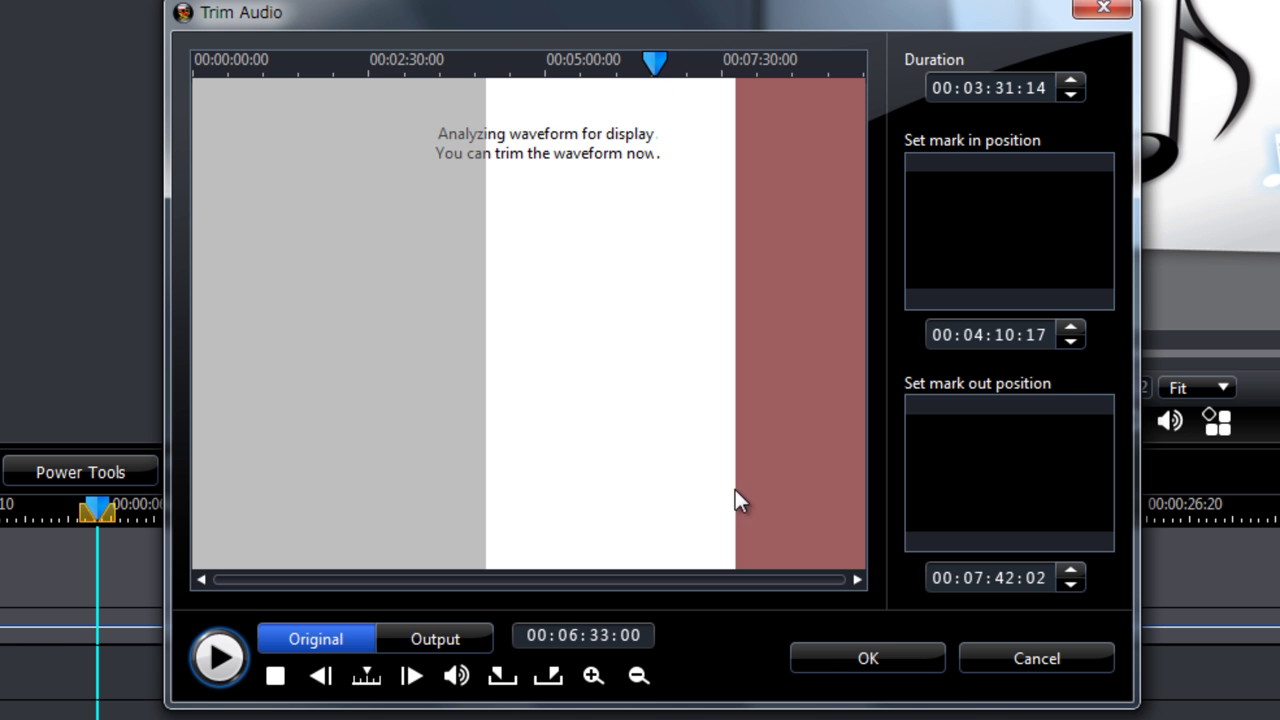
pyautogui.click(825, 657)
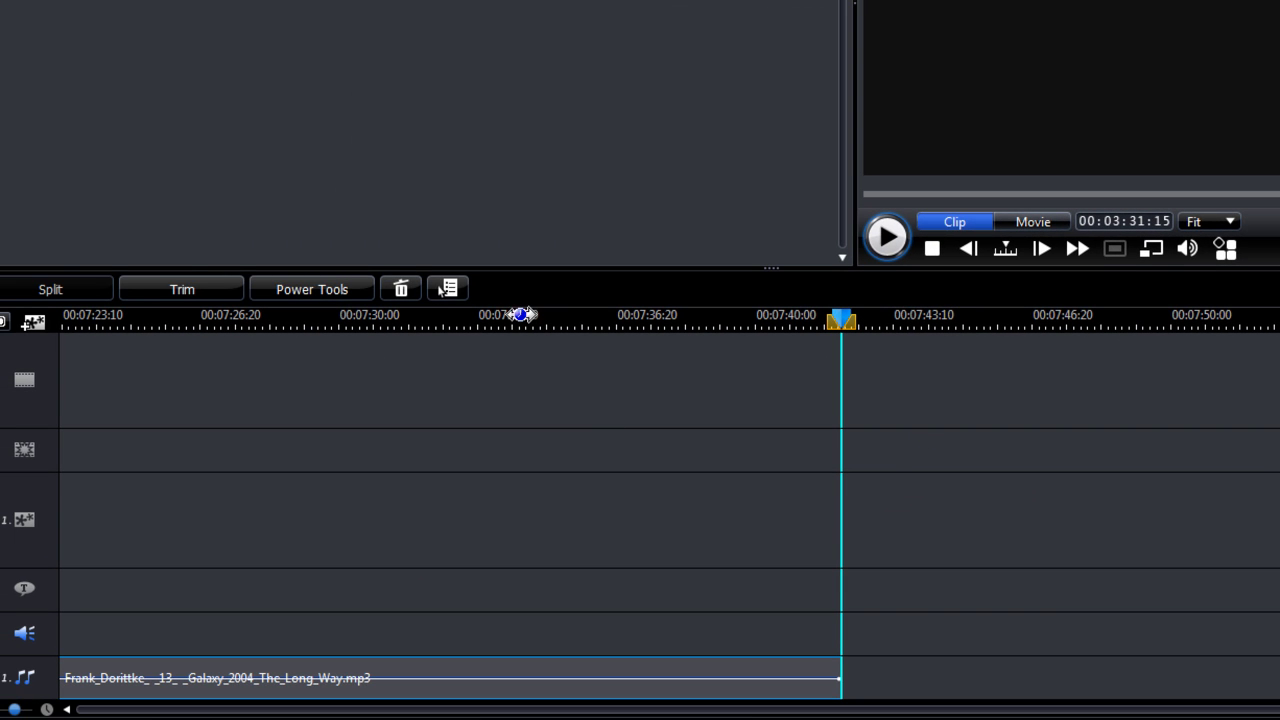
# - Move the music clip to 00:00:00:00 and shorten it to end with the clouds video
pyautogui.moveTo(520, 314); pyautogui.dragTo(737, 317)
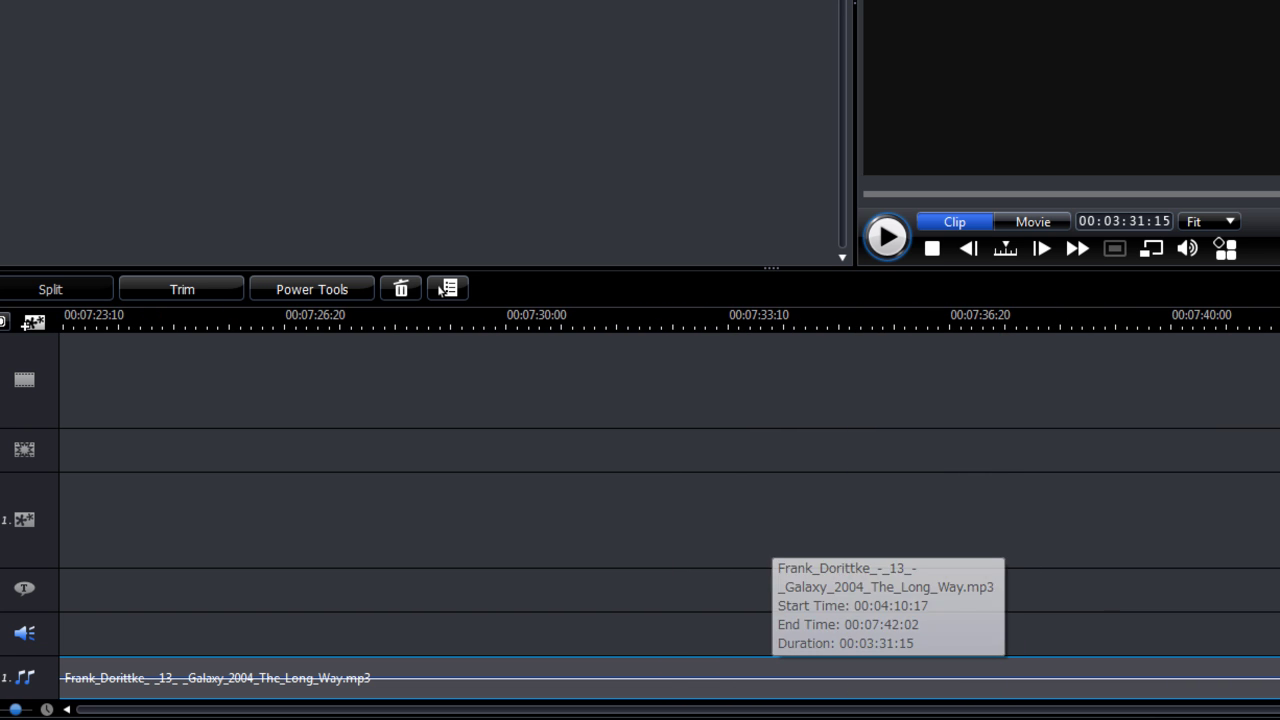
pyautogui.hscroll(-10, 443, 290)
pyautogui.hscroll(3, 443, 290)
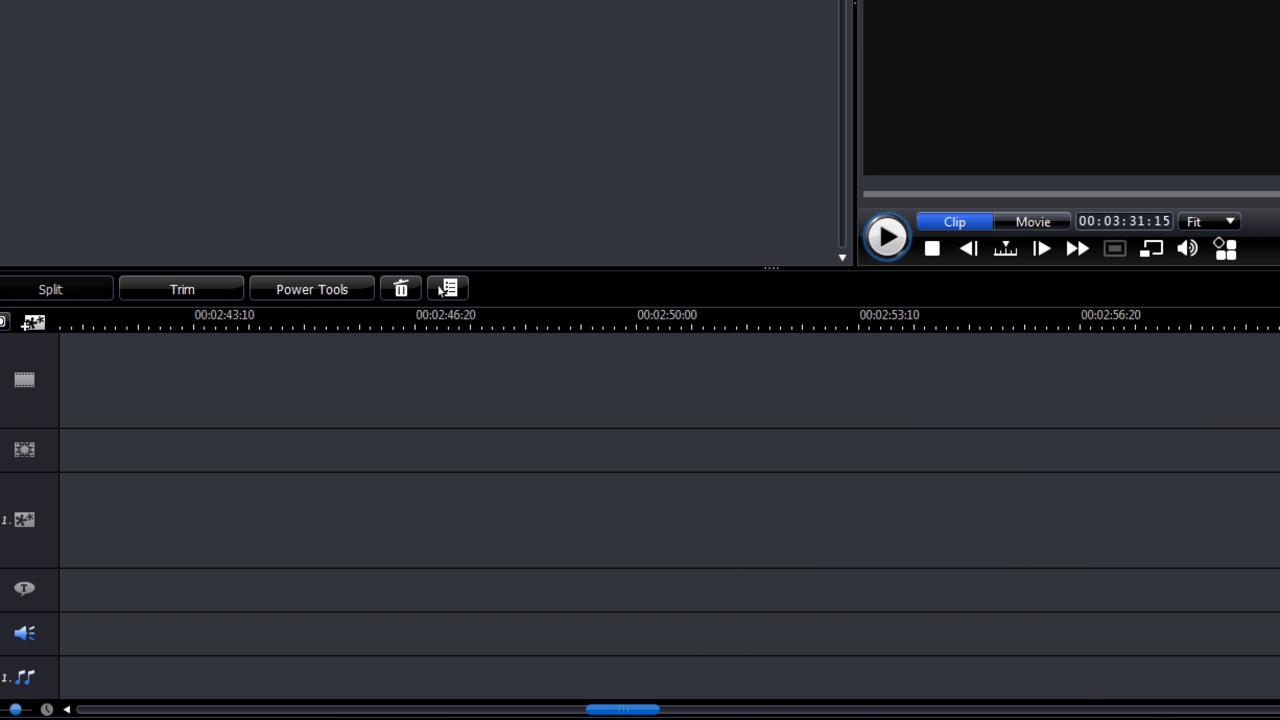
pyautogui.hscroll(3, 443, 290)
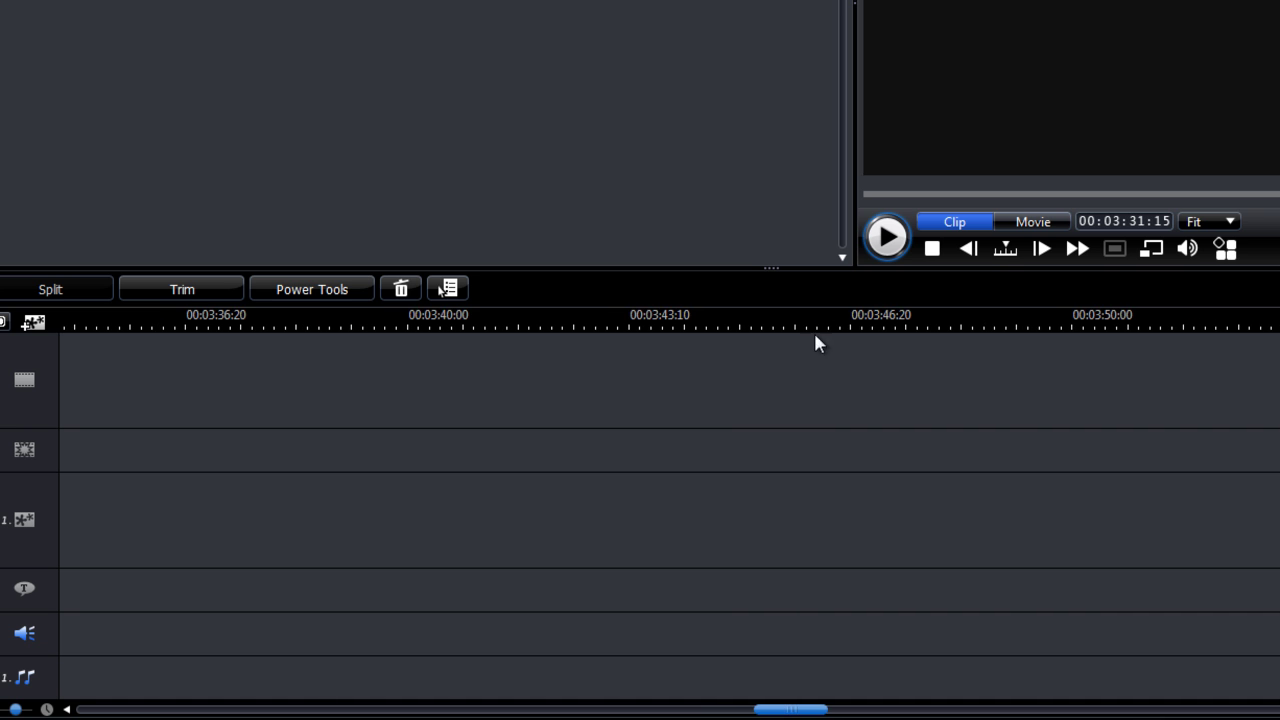
pyautogui.moveTo(815, 330); pyautogui.dragTo(205, 329)
pyautogui.moveTo(737, 317); pyautogui.dragTo(165, 328)
pyautogui.moveTo(315, 700); pyautogui.dragTo(262, 710)
pyautogui.moveTo(803, 688); pyautogui.dragTo(195, 687)
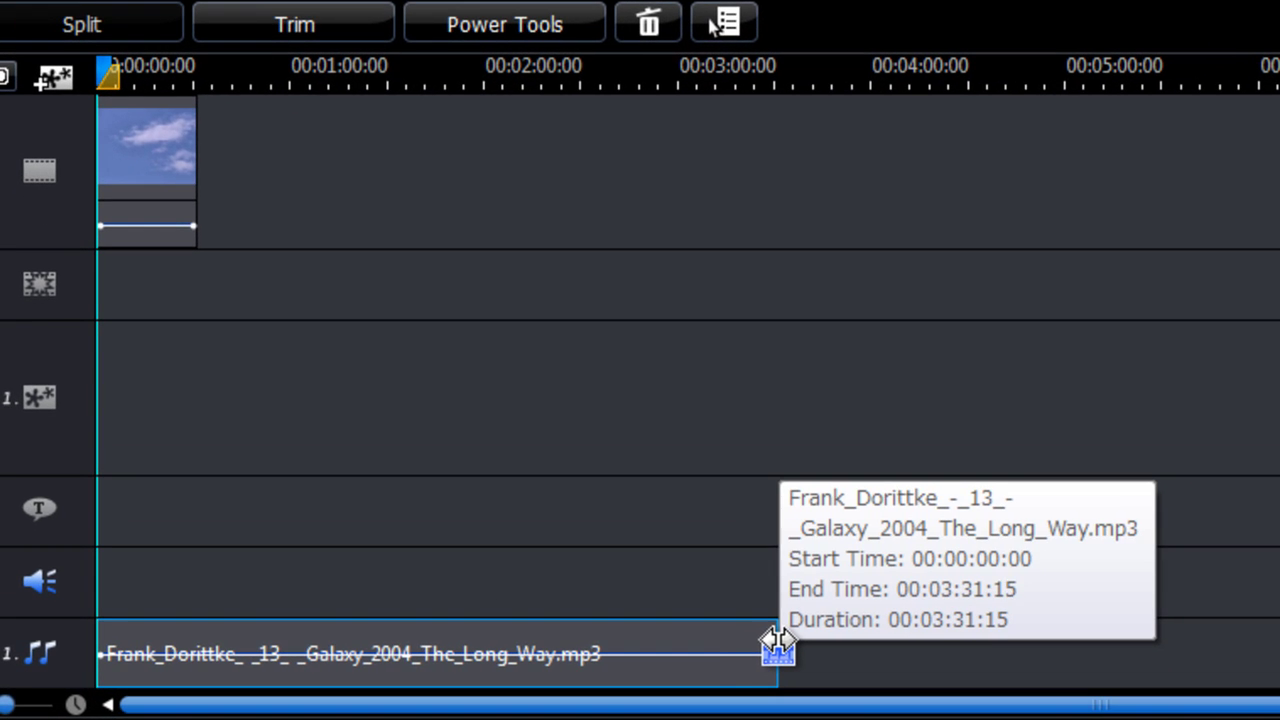
pyautogui.moveTo(777, 645); pyautogui.dragTo(199, 688)
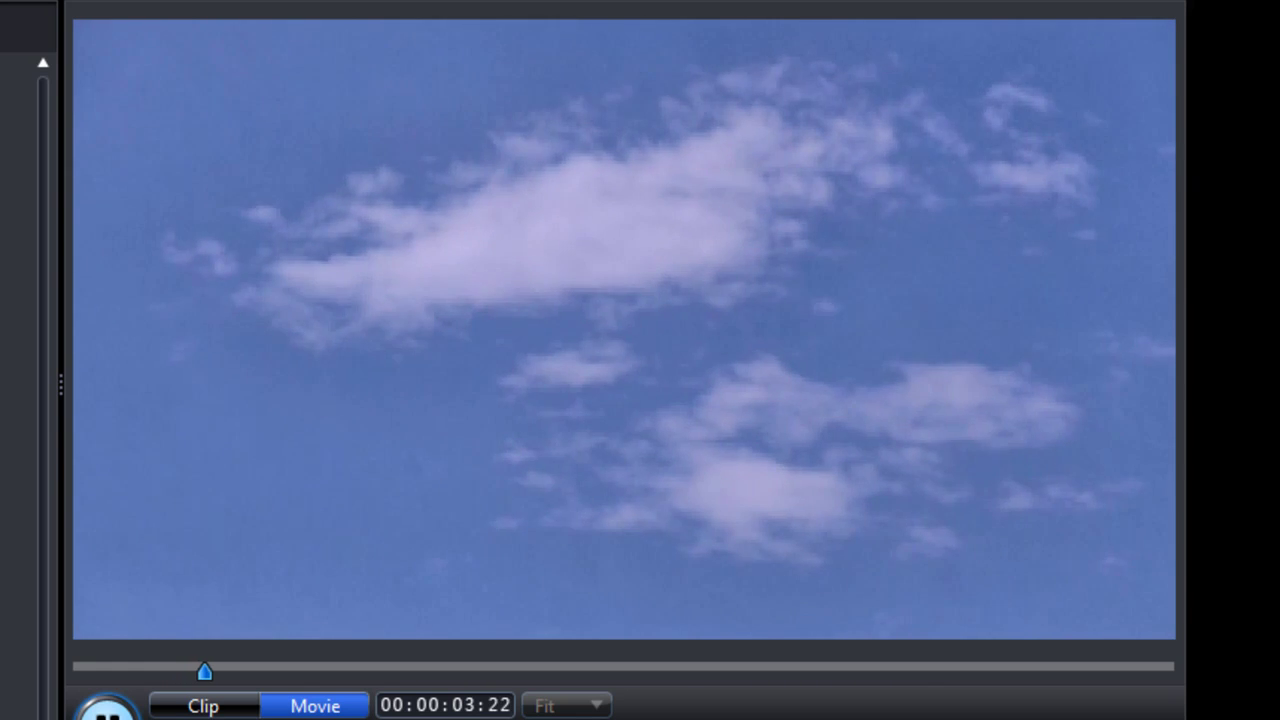
# - Stop playback, zoom the timeline in on the clips, and set the playhead near 3 seconds
pyautogui.press('space')
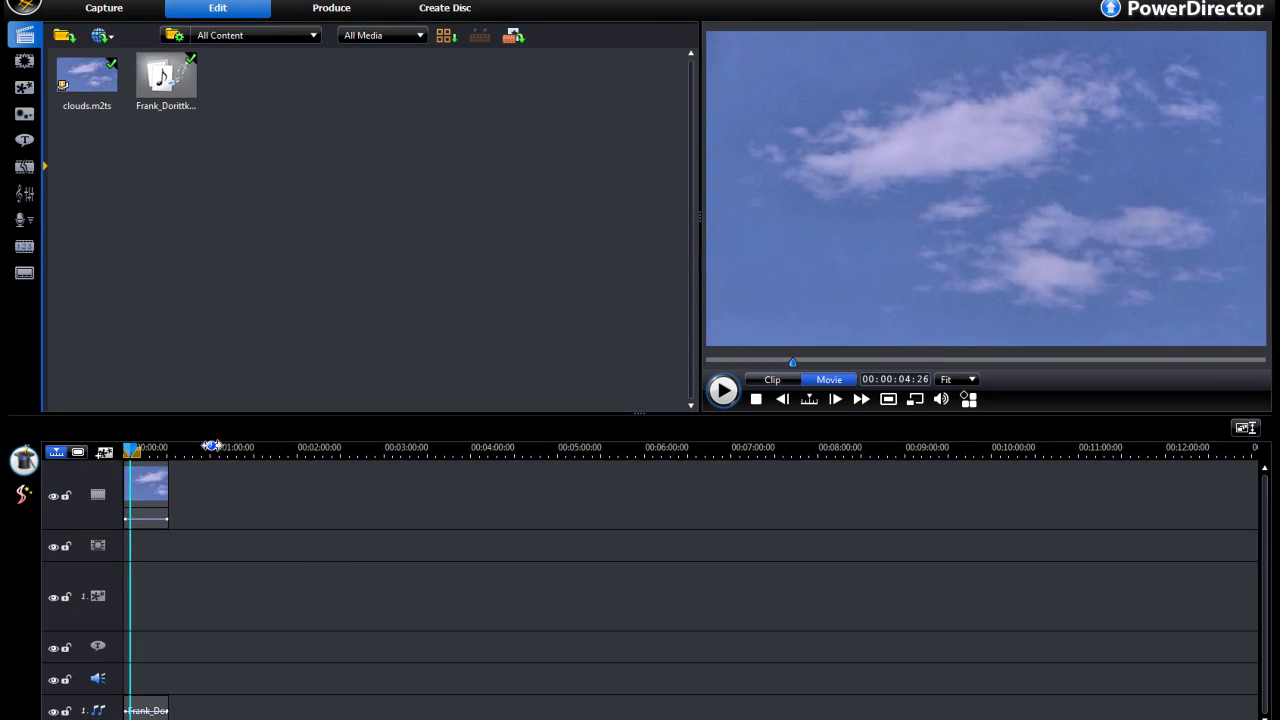
pyautogui.moveTo(211, 446); pyautogui.dragTo(1055, 444)
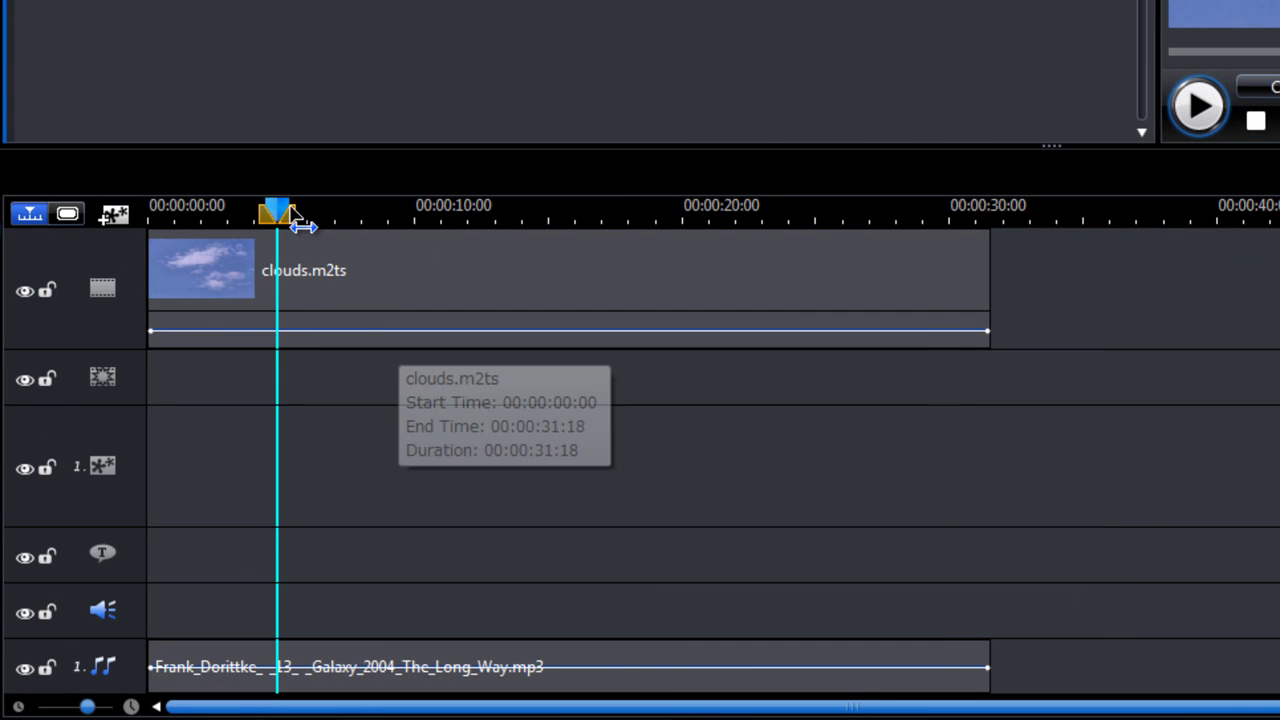
pyautogui.moveTo(280, 210); pyautogui.dragTo(226, 212)
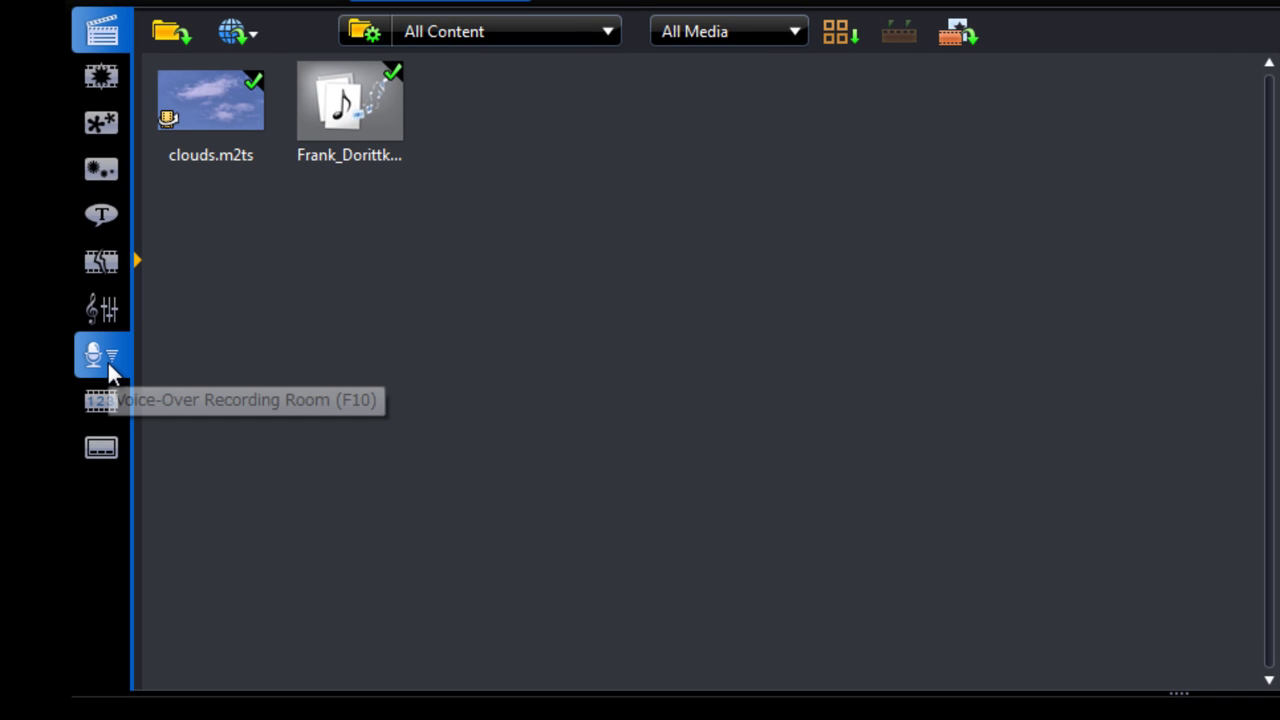
# - Open the Audio Mixing Room and nudge the Music slider left, then slightly back
pyautogui.click(93, 309)
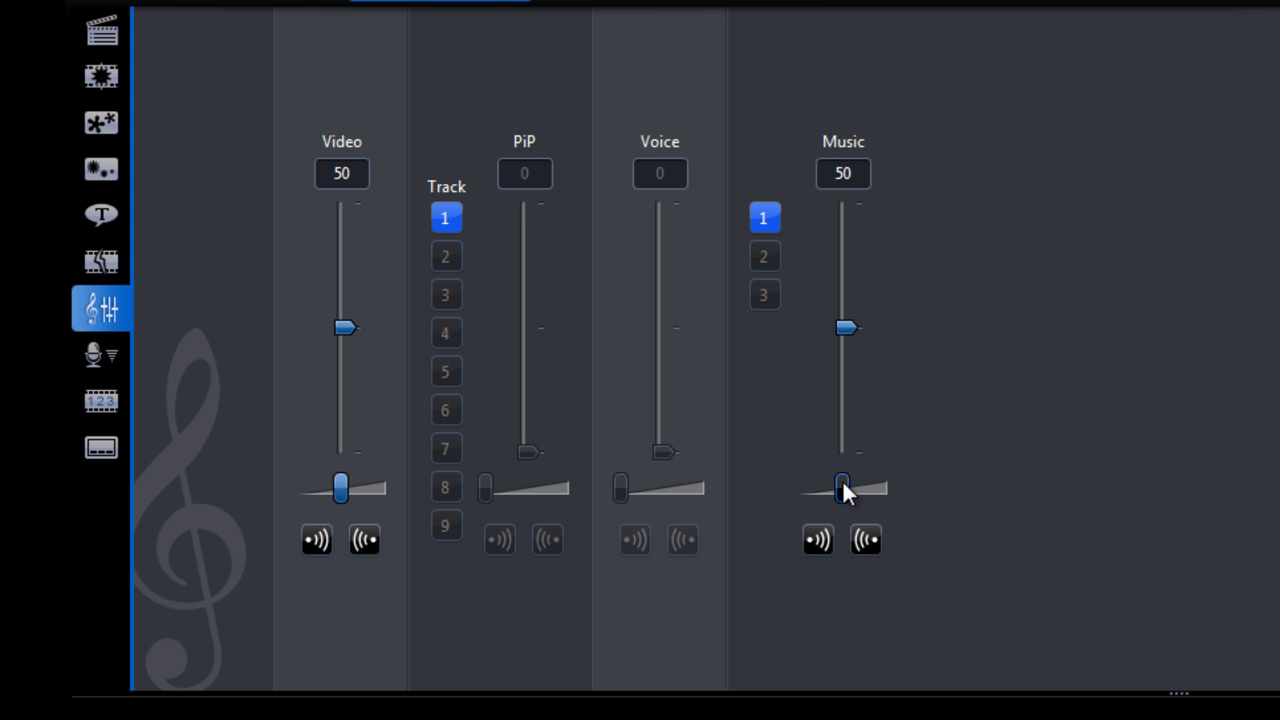
pyautogui.moveTo(868, 500); pyautogui.dragTo(832, 503)
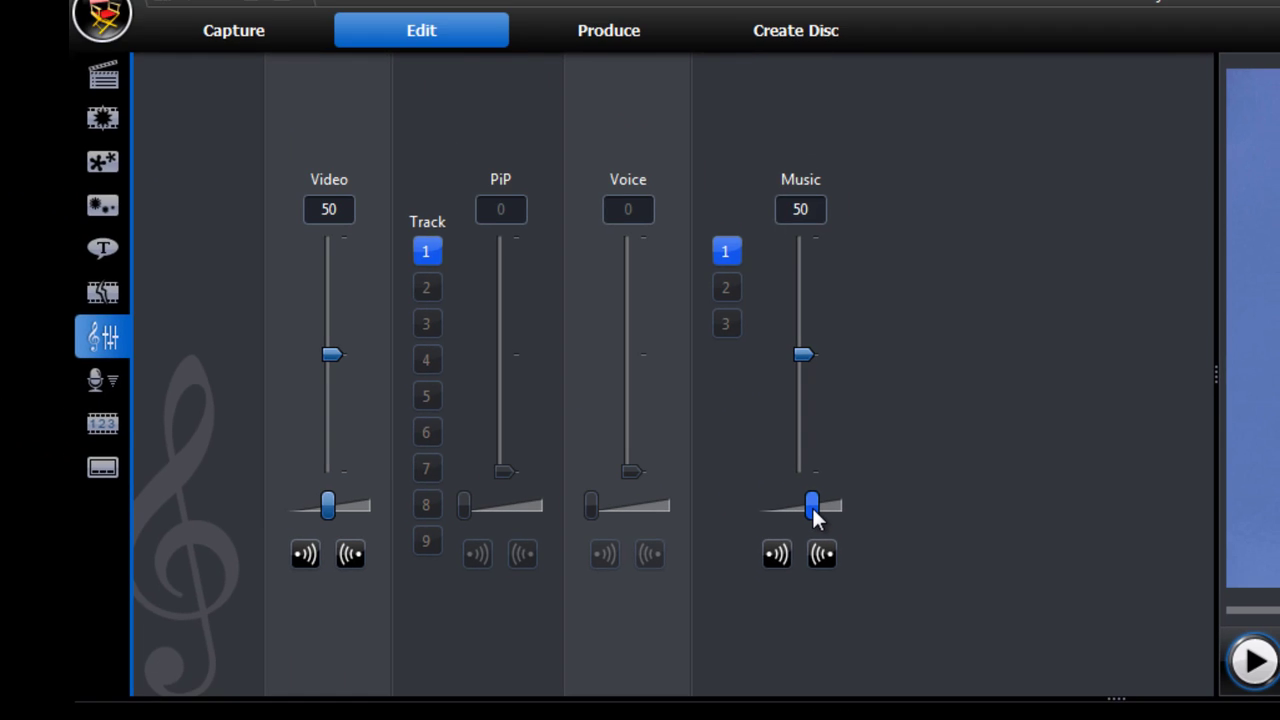
pyautogui.moveTo(812, 507); pyautogui.dragTo(786, 507)
pyautogui.moveTo(802, 511); pyautogui.dragTo(804, 513)
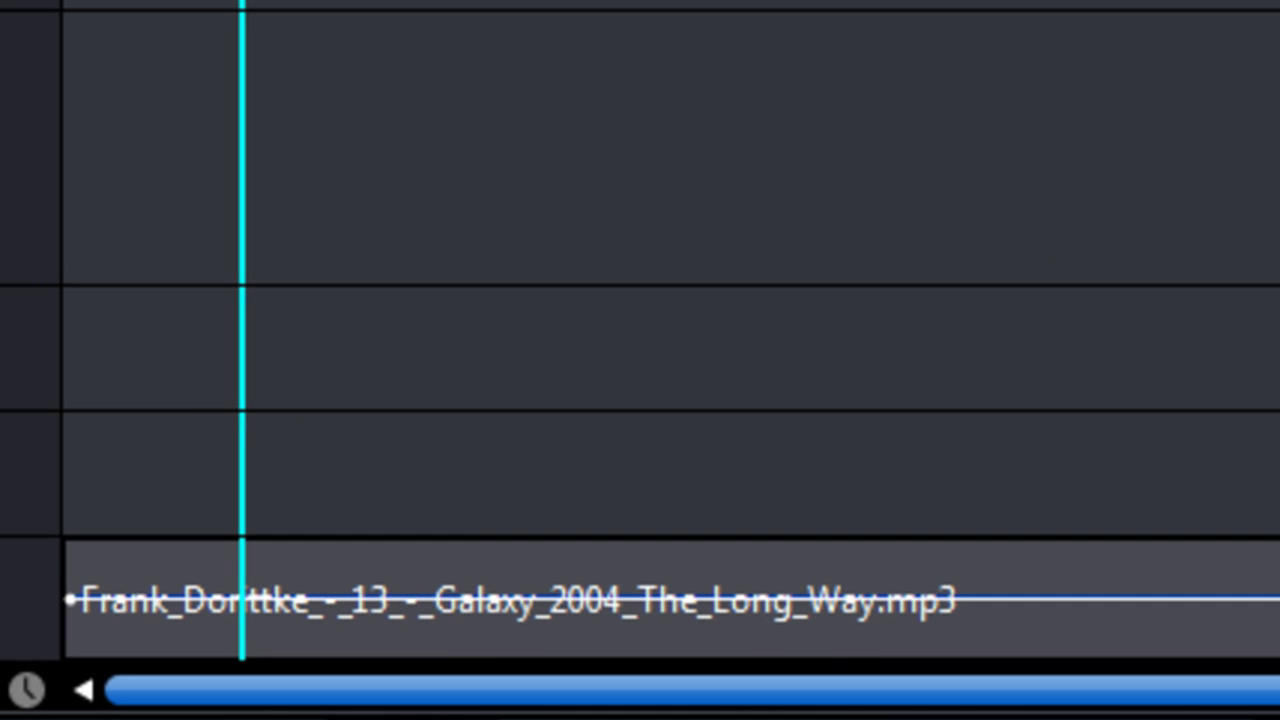
# - Fade the music in: drop its first volume point to silence and raise a new keyframe
pyautogui.moveTo(316, 243); pyautogui.dragTo(300, 243)
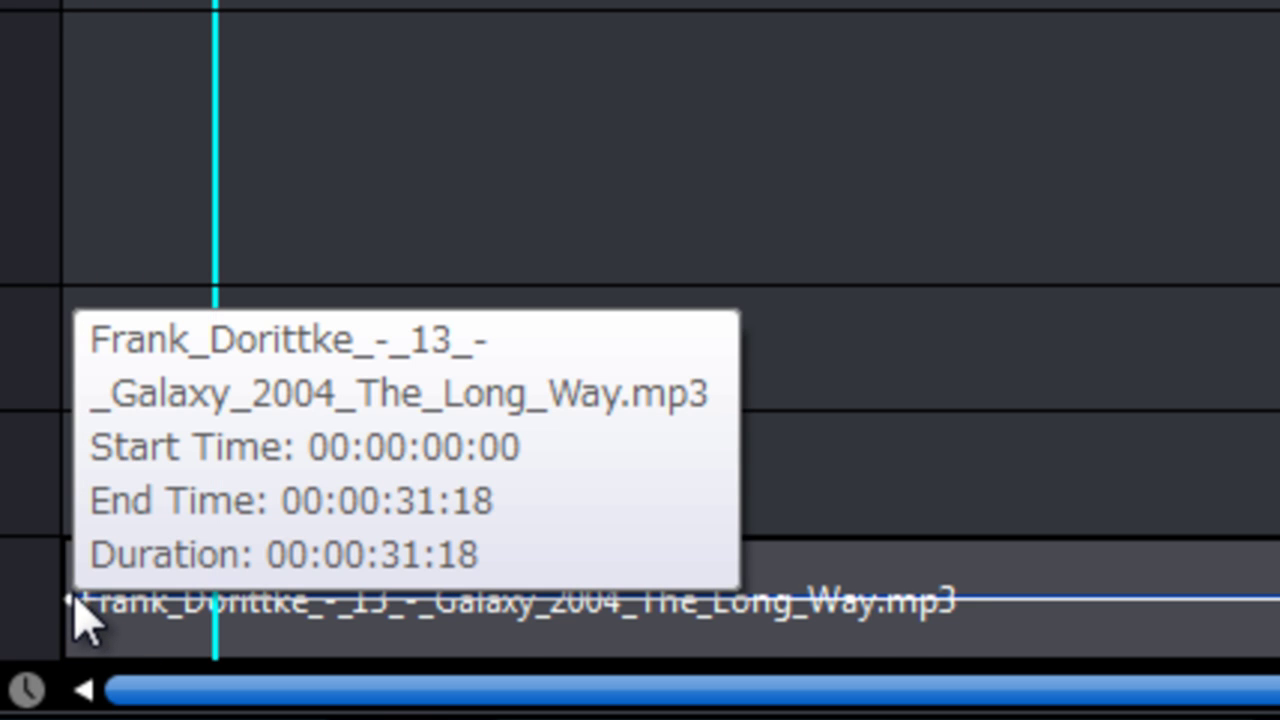
pyautogui.click(78, 605)
pyautogui.moveTo(80, 606); pyautogui.dragTo(51, 660)
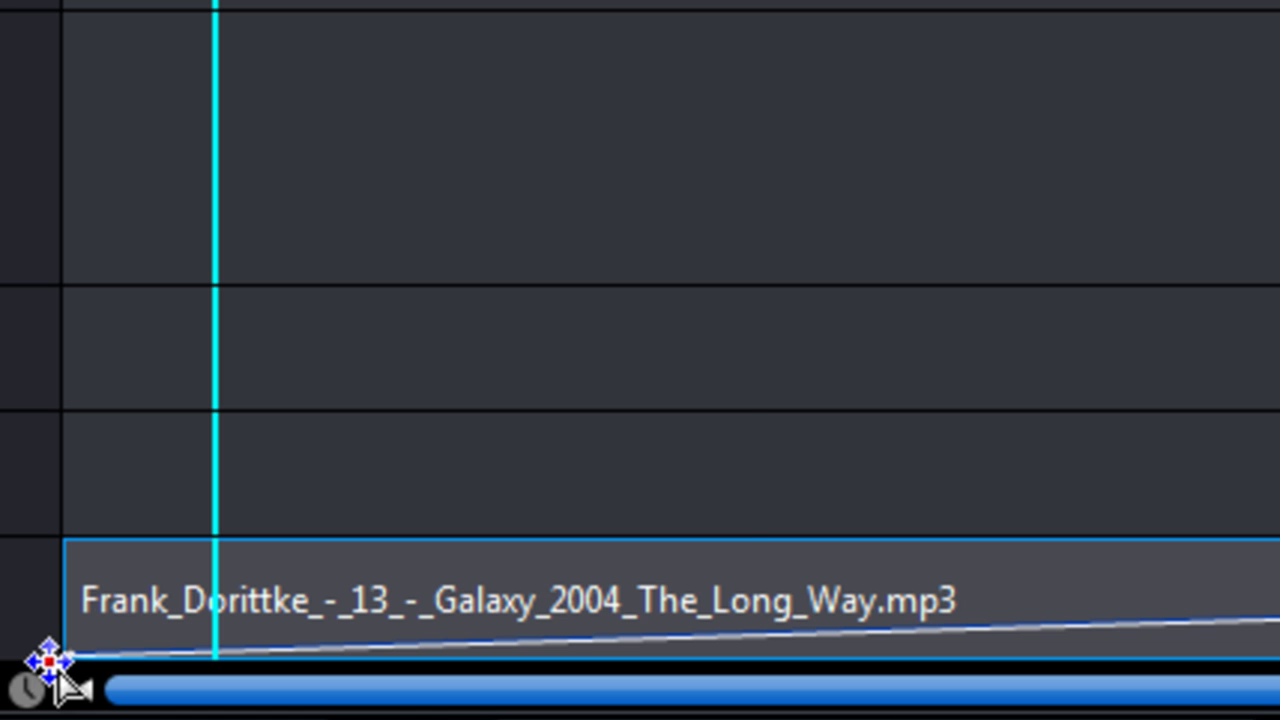
pyautogui.moveTo(171, 663)
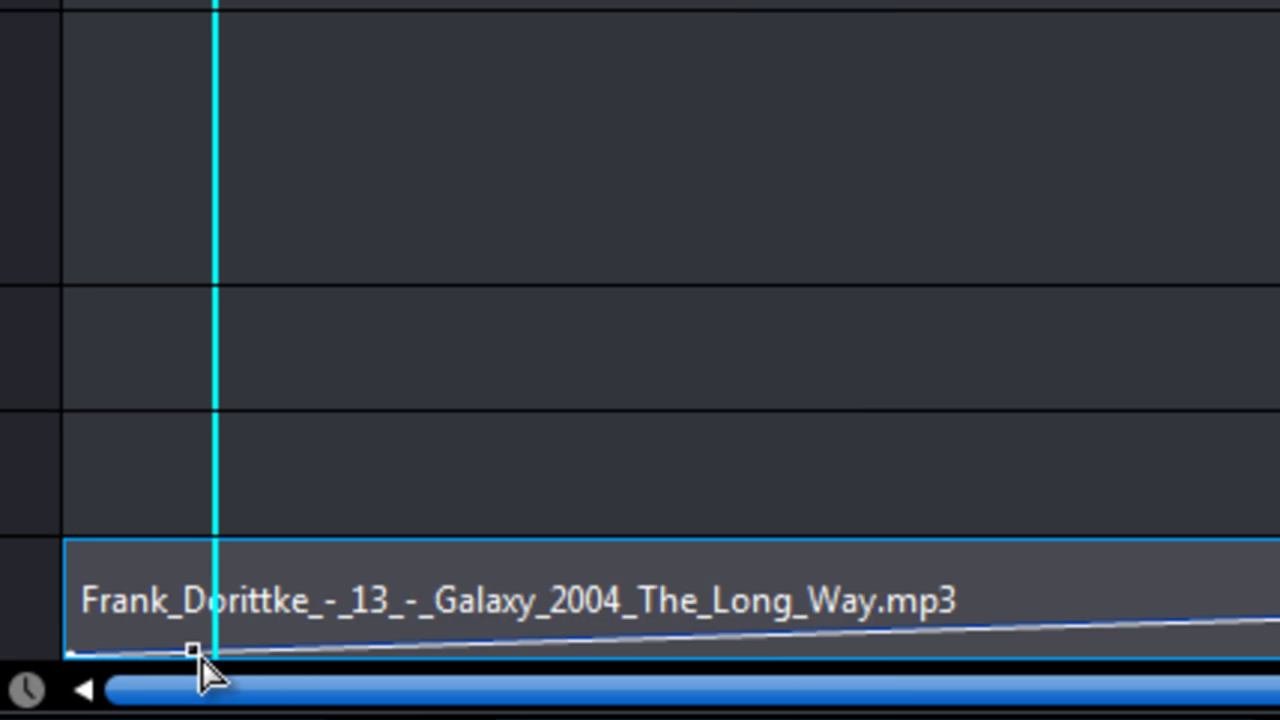
pyautogui.click(195, 653)
pyautogui.moveTo(195, 652); pyautogui.dragTo(197, 601)
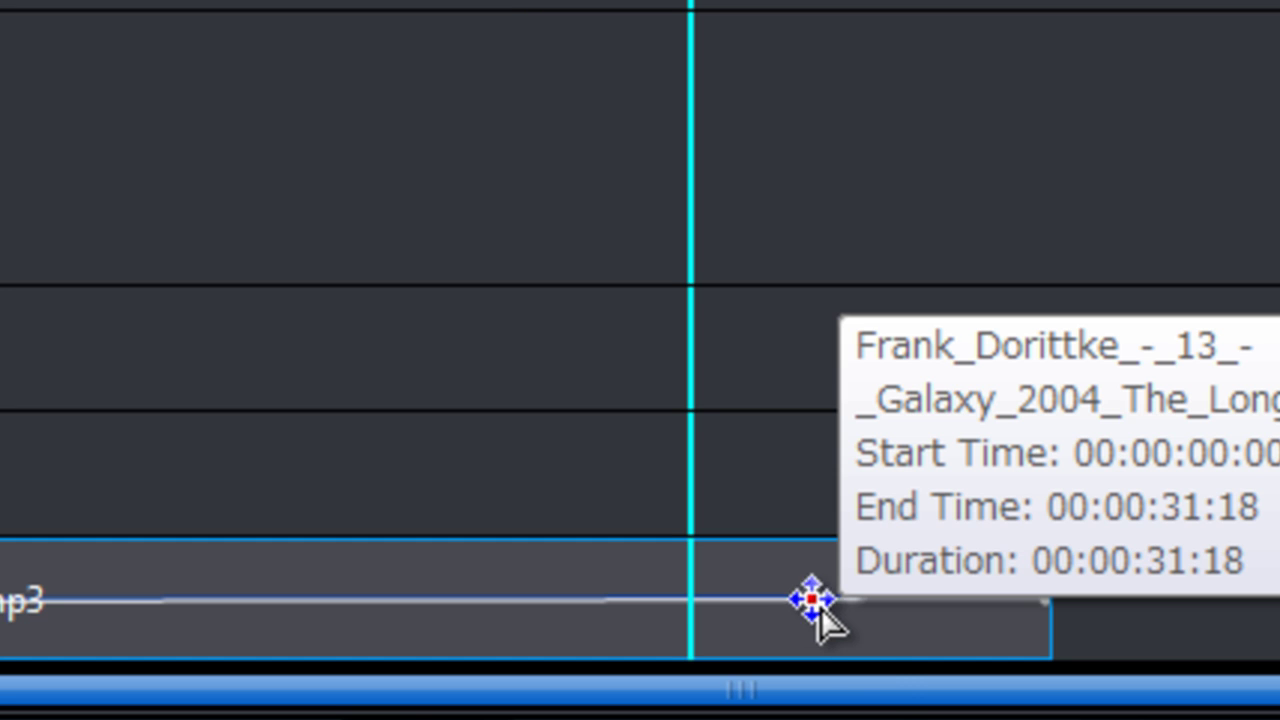
# - Fade the music out with a keyframe near the end and the end point lowered to silence
pyautogui.click(812, 600)
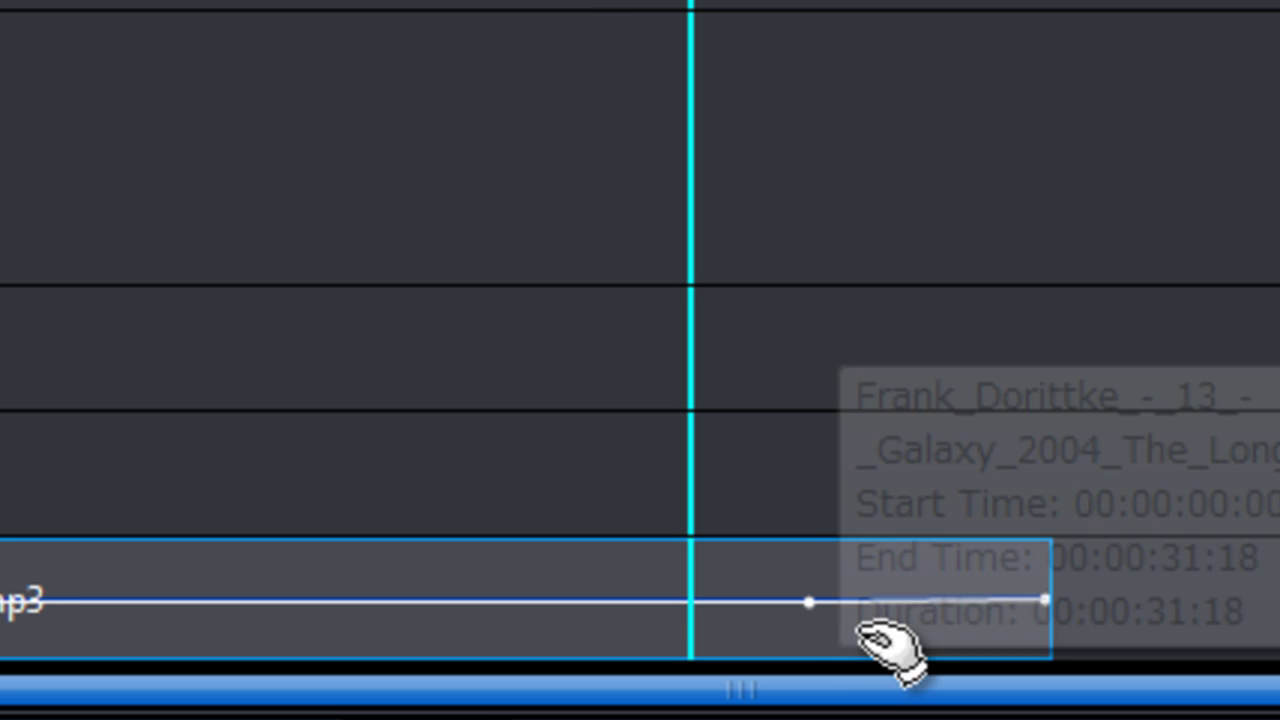
pyautogui.click(1046, 598)
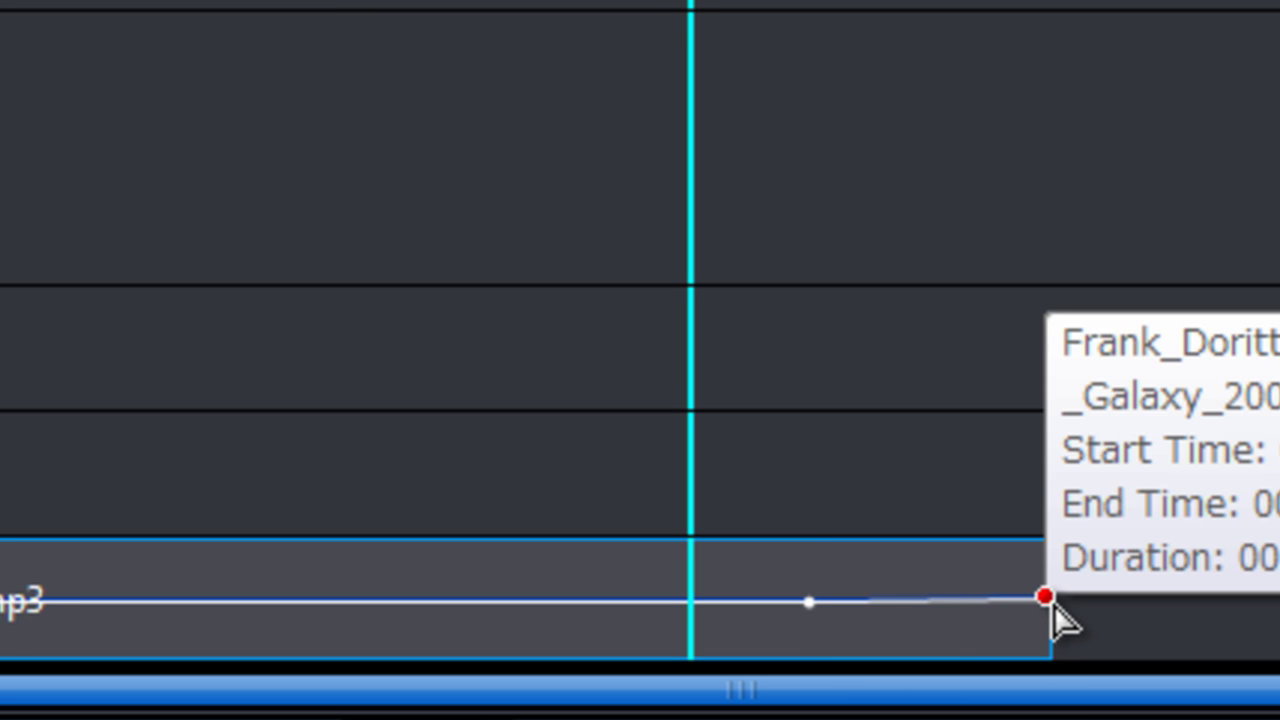
pyautogui.moveTo(1046, 598); pyautogui.dragTo(1057, 660)
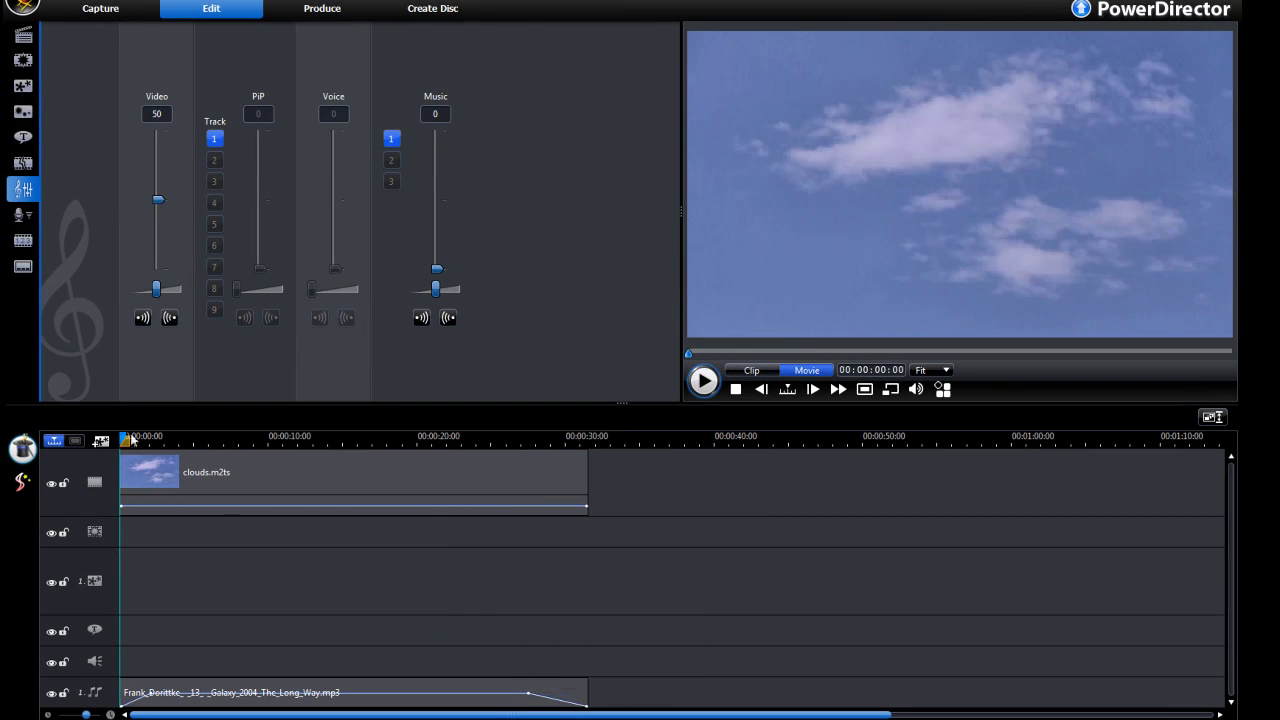
# - Apply Restore to Original Volume Level on the music clip, then move the playhead near the start
pyautogui.moveTo(127, 442); pyautogui.dragTo(200, 442)
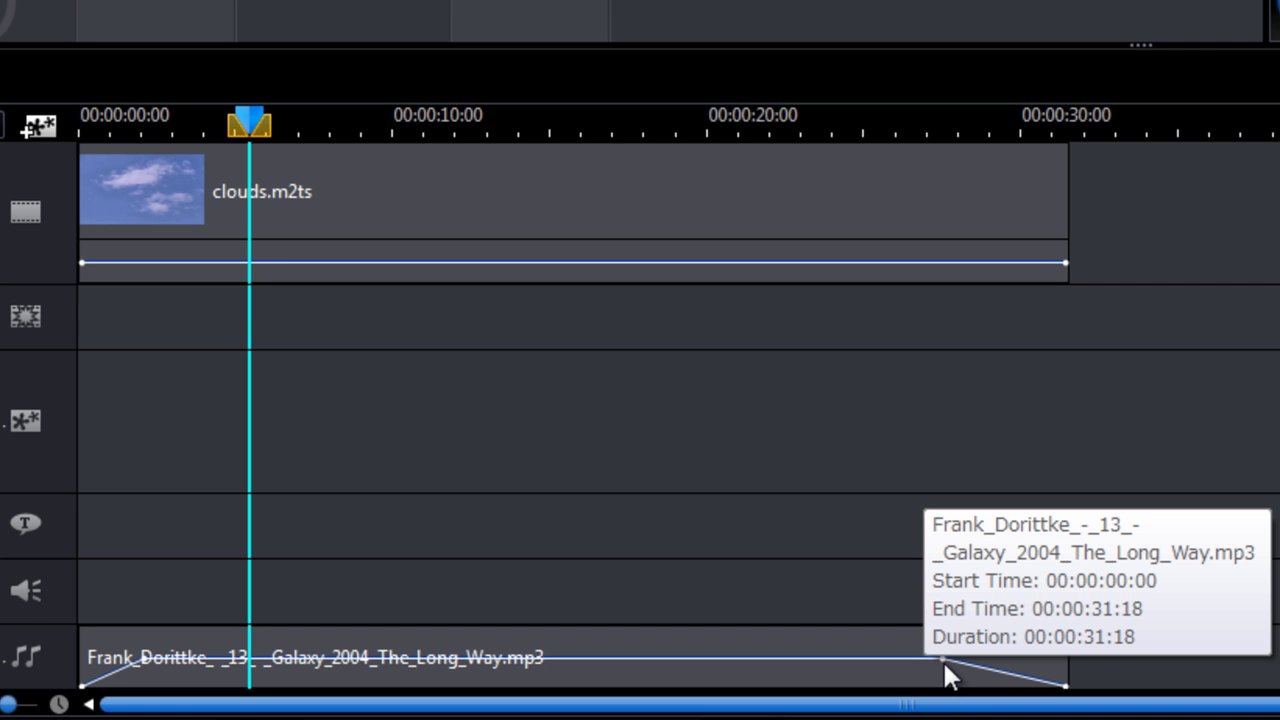
pyautogui.rightClick(557, 651)
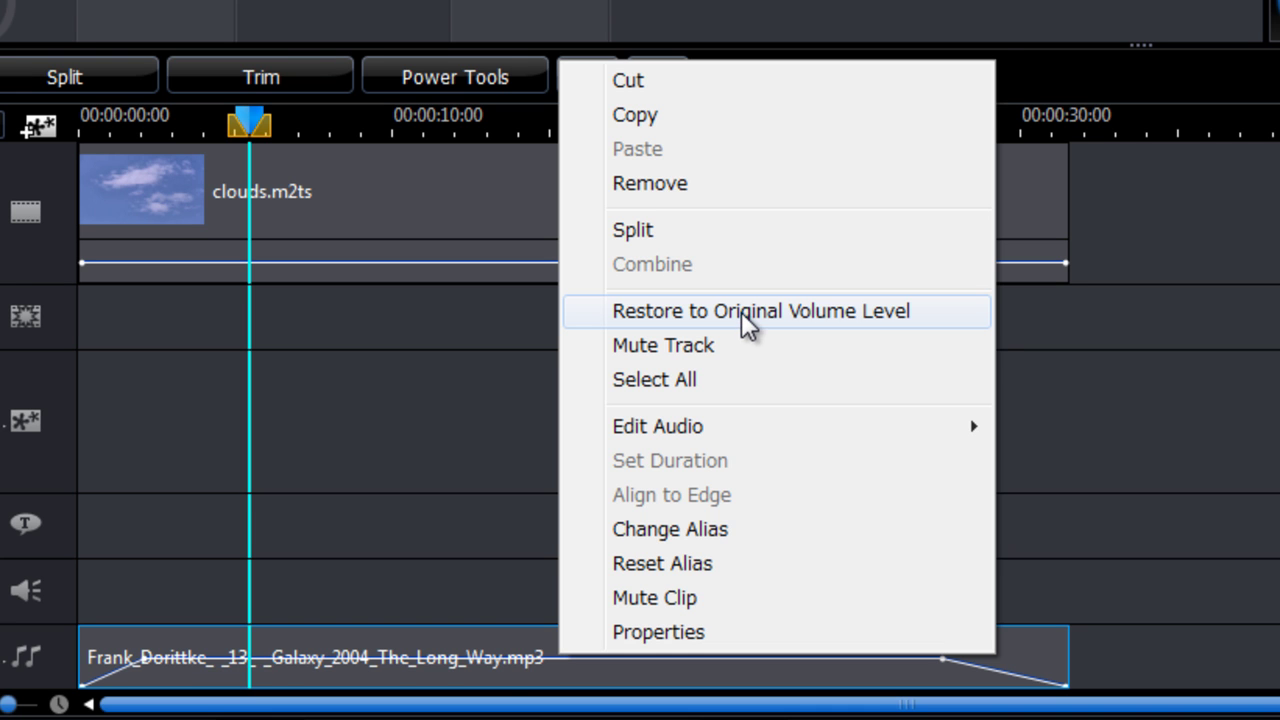
pyautogui.click(745, 318)
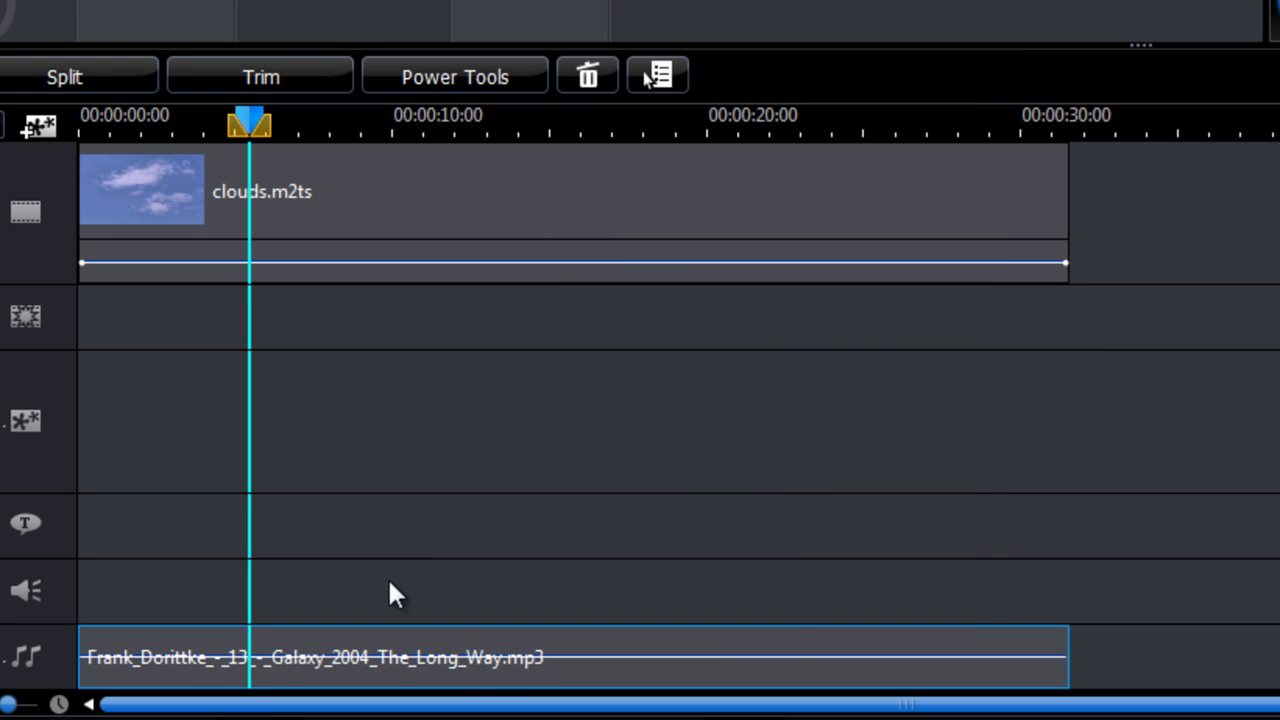
pyautogui.moveTo(249, 124); pyautogui.dragTo(144, 128)
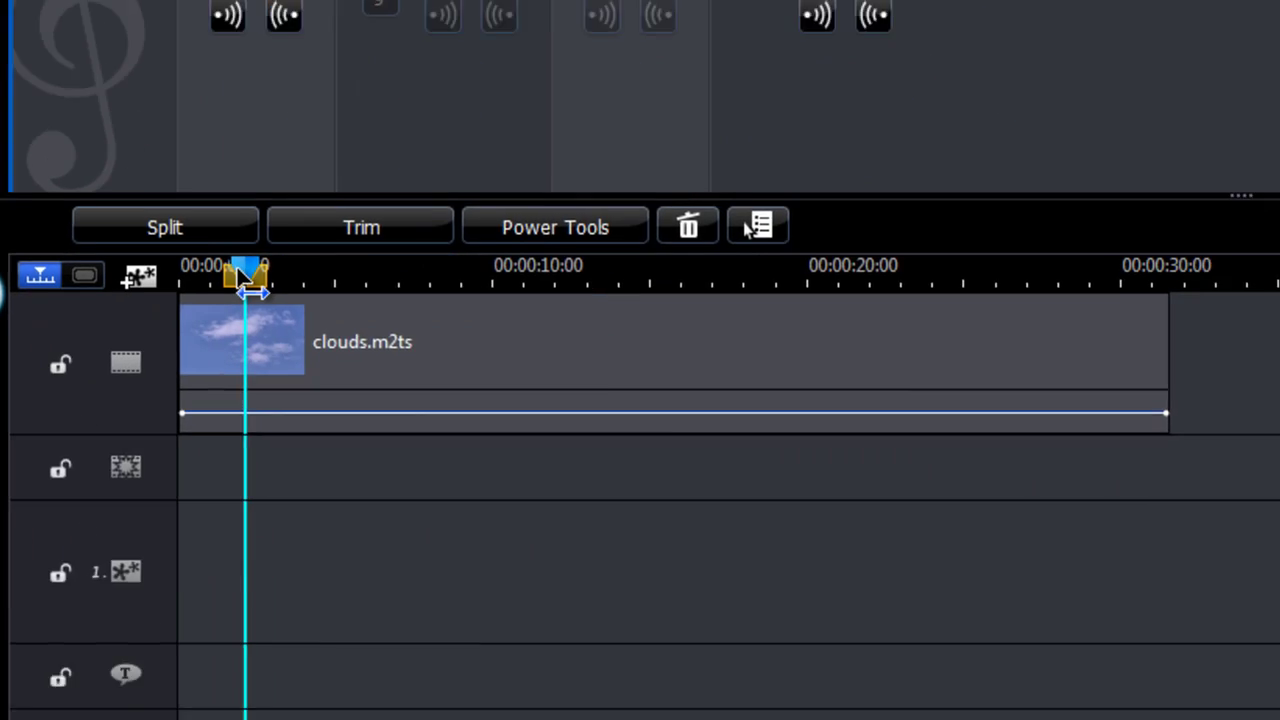
# - At about 27 seconds, lower the Music volume in the mixer and drag the new keyframe down
pyautogui.moveTo(214, 305); pyautogui.dragTo(234, 310)
pyautogui.moveTo(218, 127); pyautogui.dragTo(1054, 185)
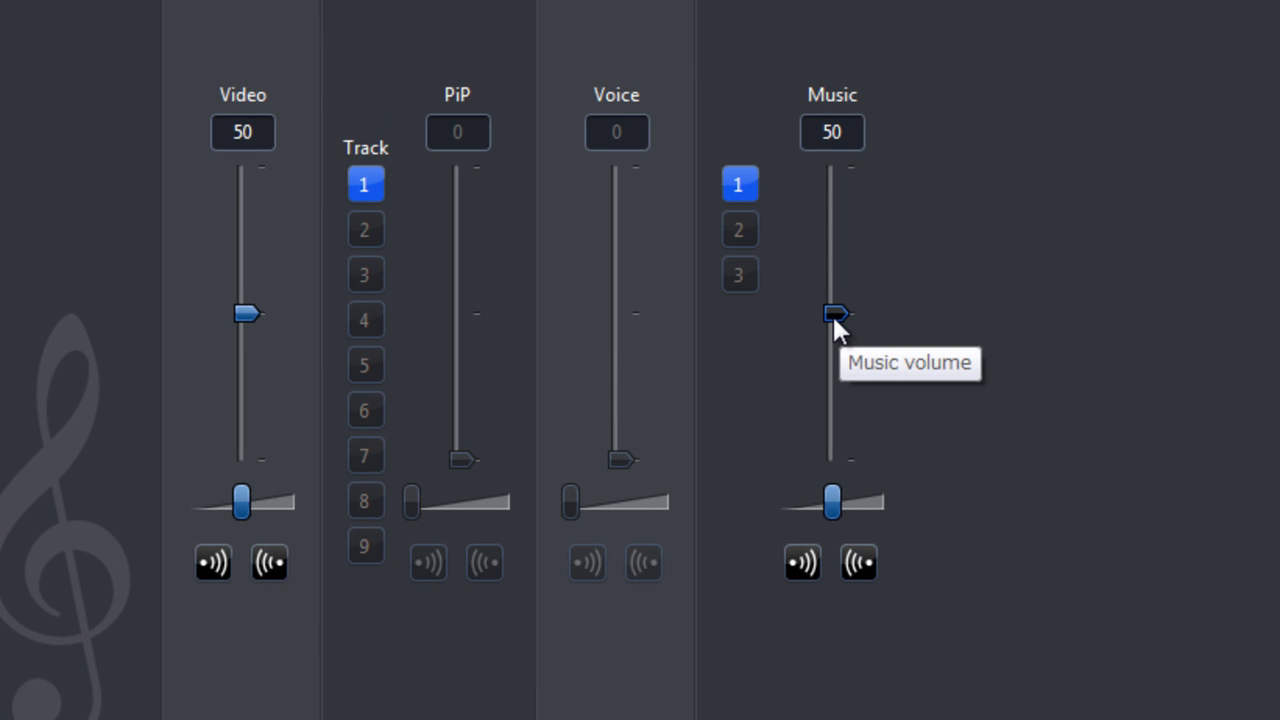
pyautogui.click(834, 315)
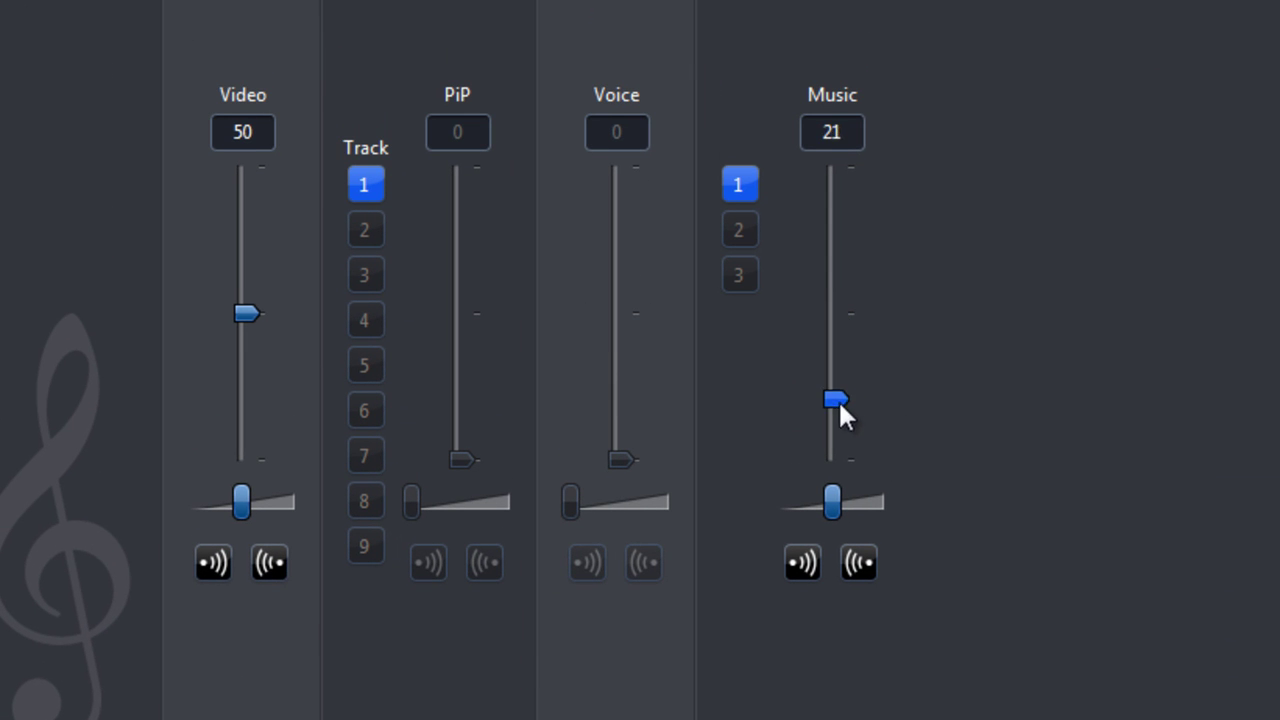
pyautogui.moveTo(838, 399); pyautogui.dragTo(841, 377)
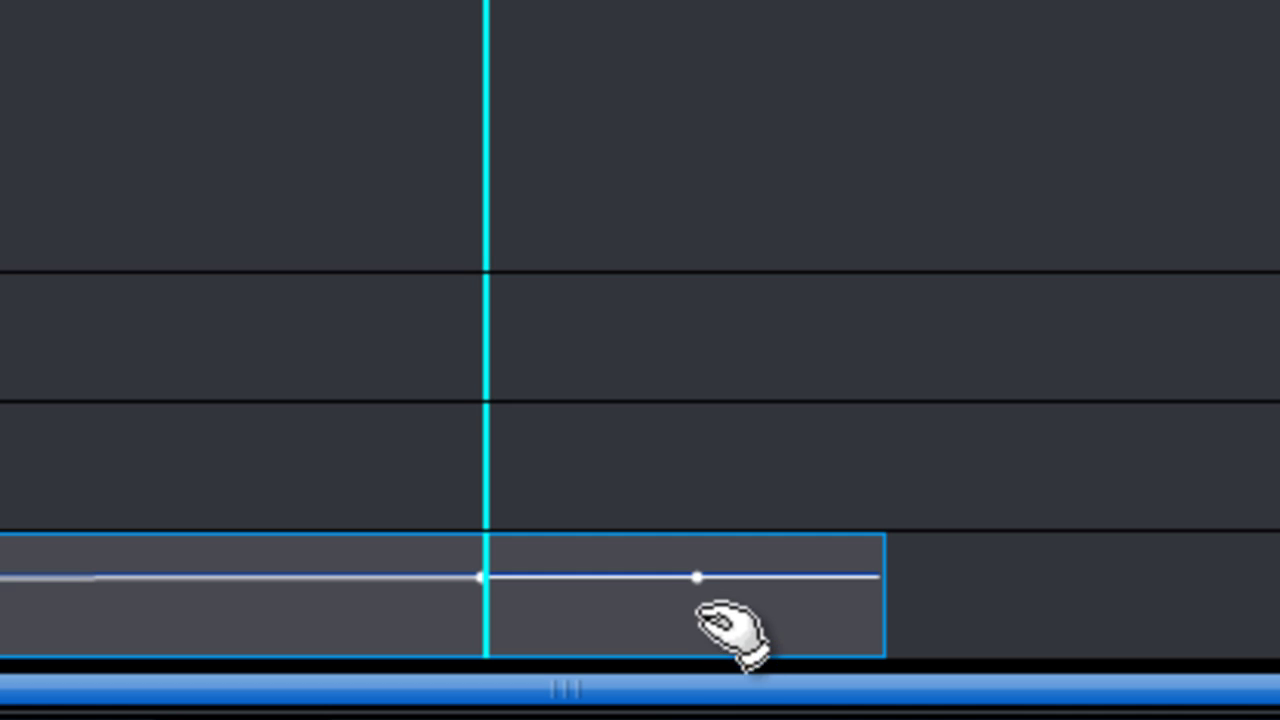
pyautogui.moveTo(697, 575); pyautogui.dragTo(703, 628)
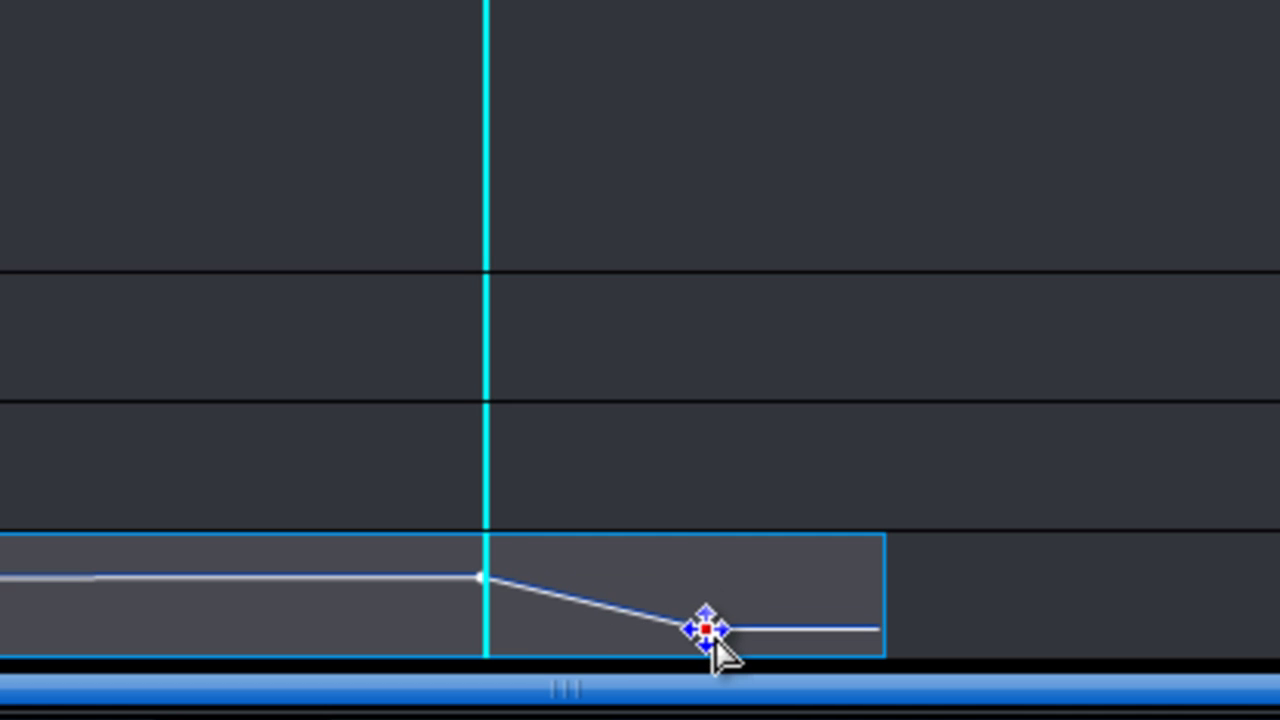